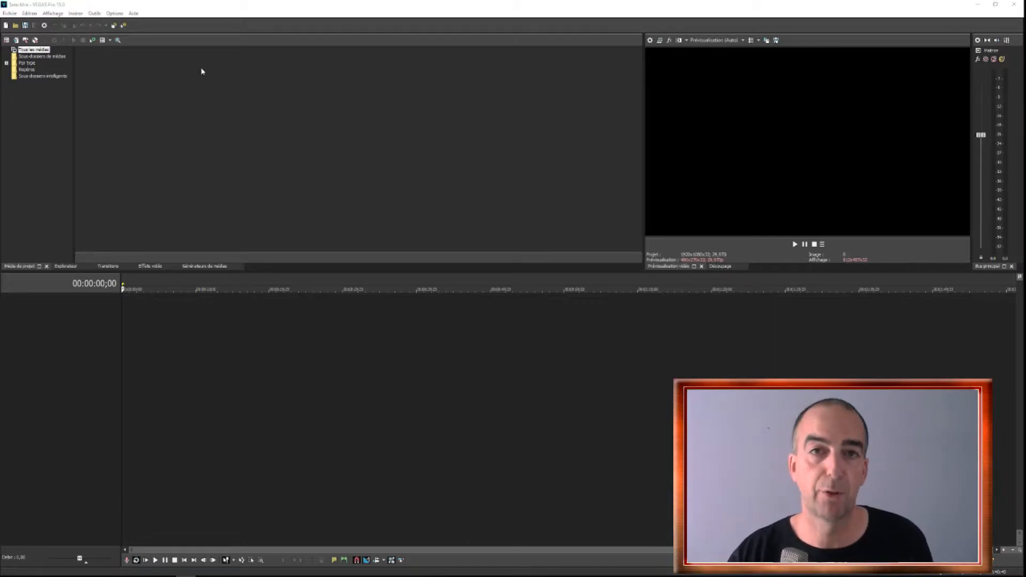
Apply the default window layout (Mise en forme par défaut) to the workspace
click(94, 14)
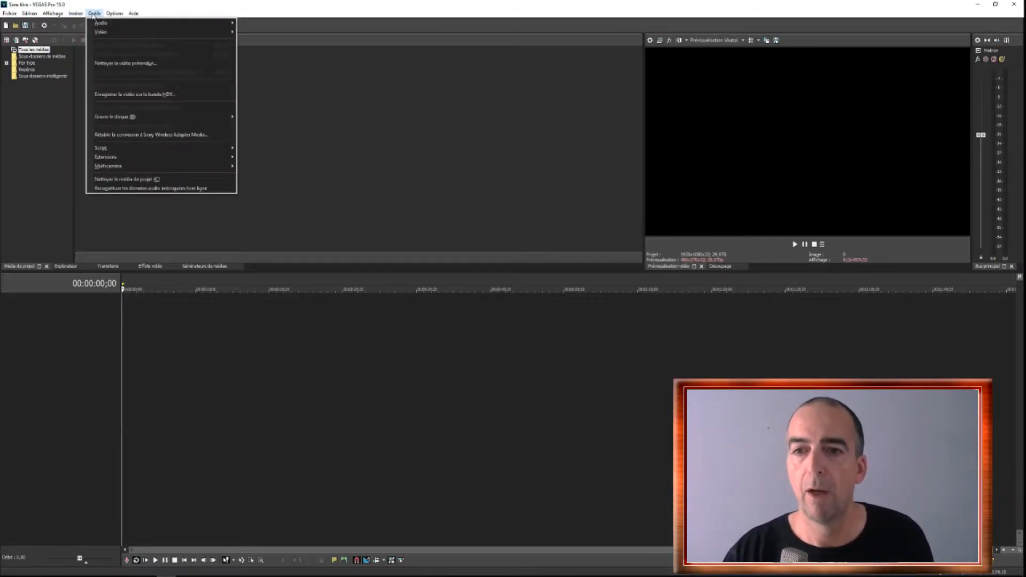
mouse_move(46, 17)
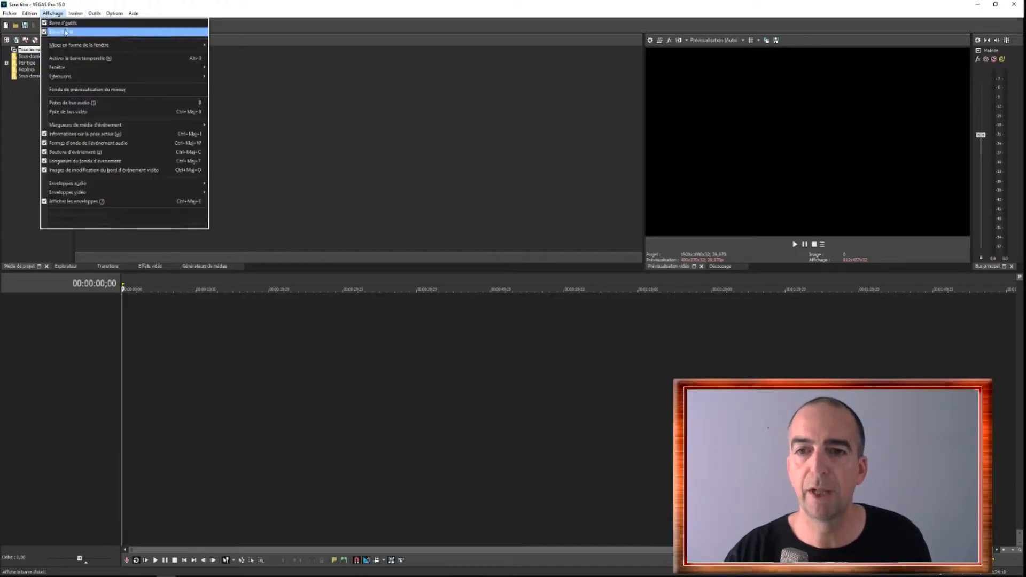
mouse_move(66, 48)
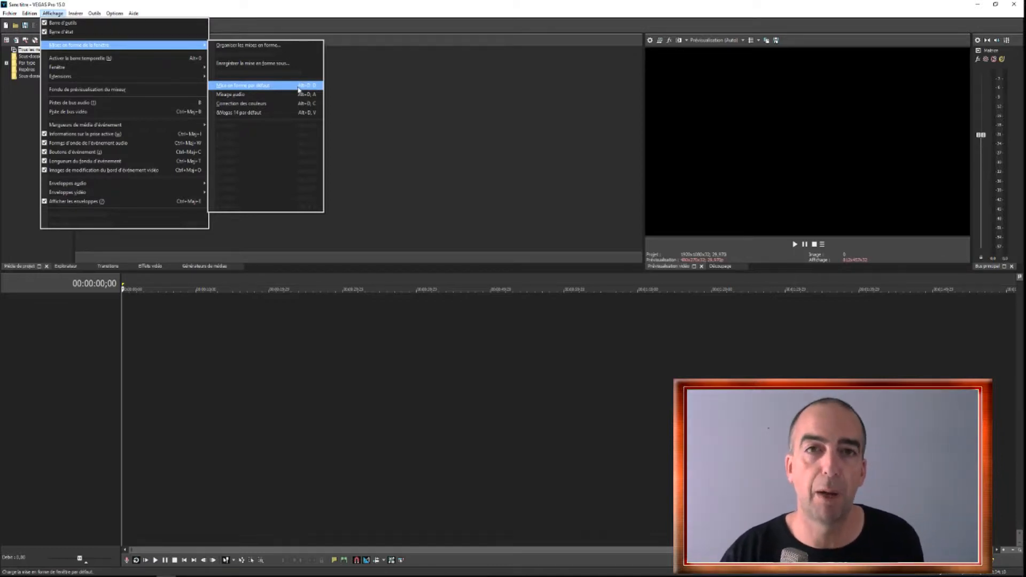
click(268, 87)
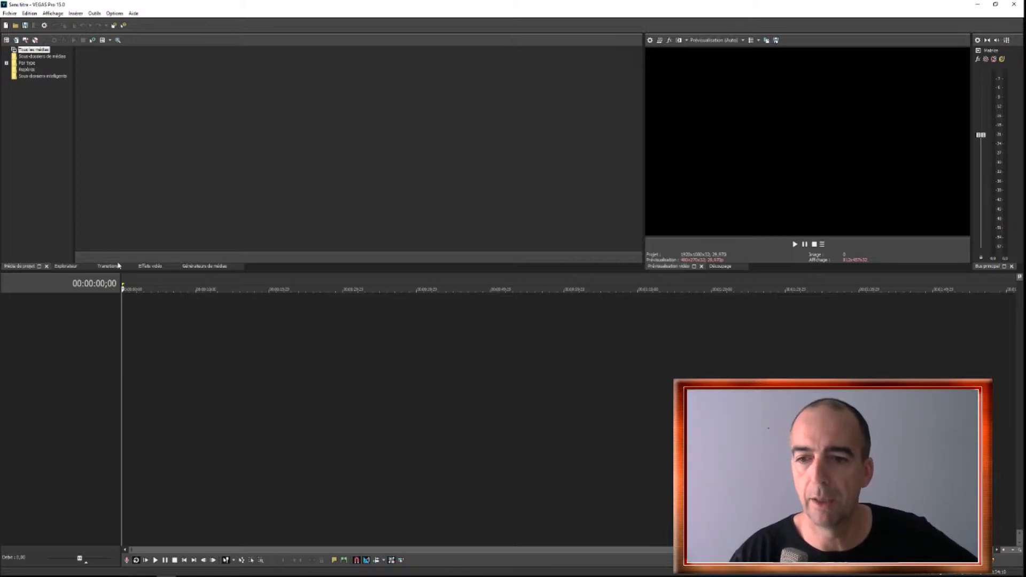
Look through the available transitions, expand the VEGAS group, and return to the project media
click(109, 265)
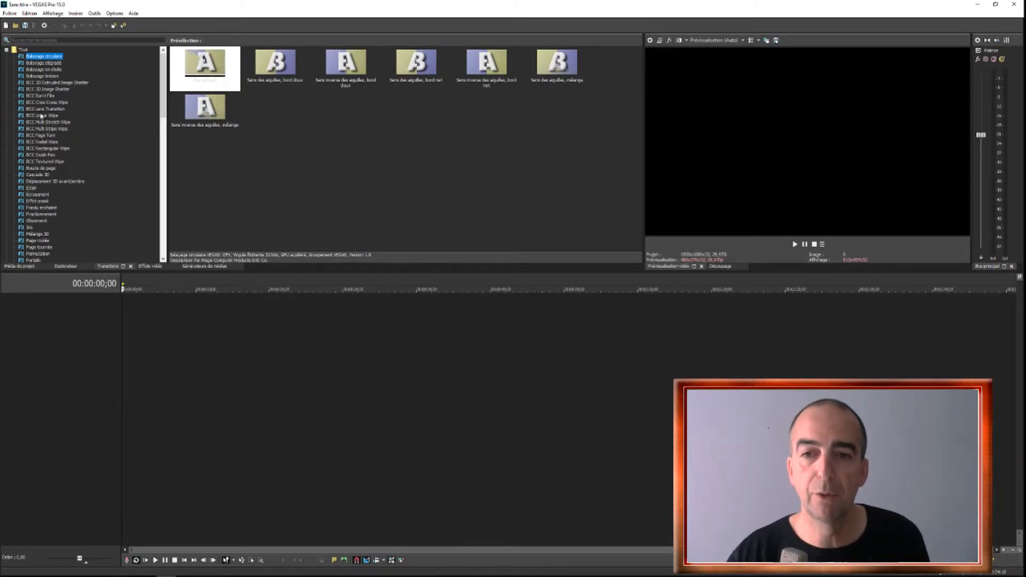
scroll(57, 154, down, 15)
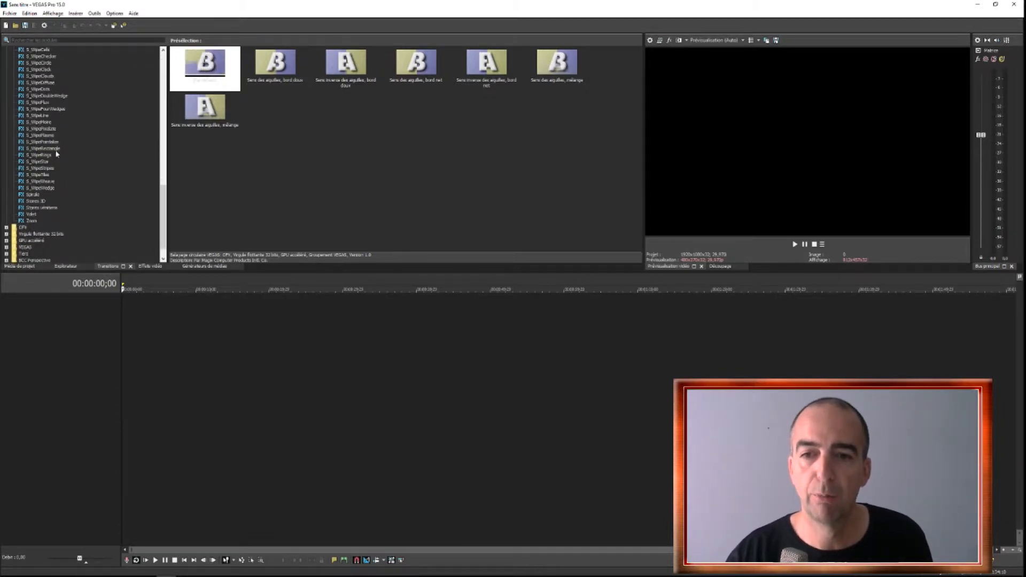
scroll(57, 154, down, 1)
click(26, 228)
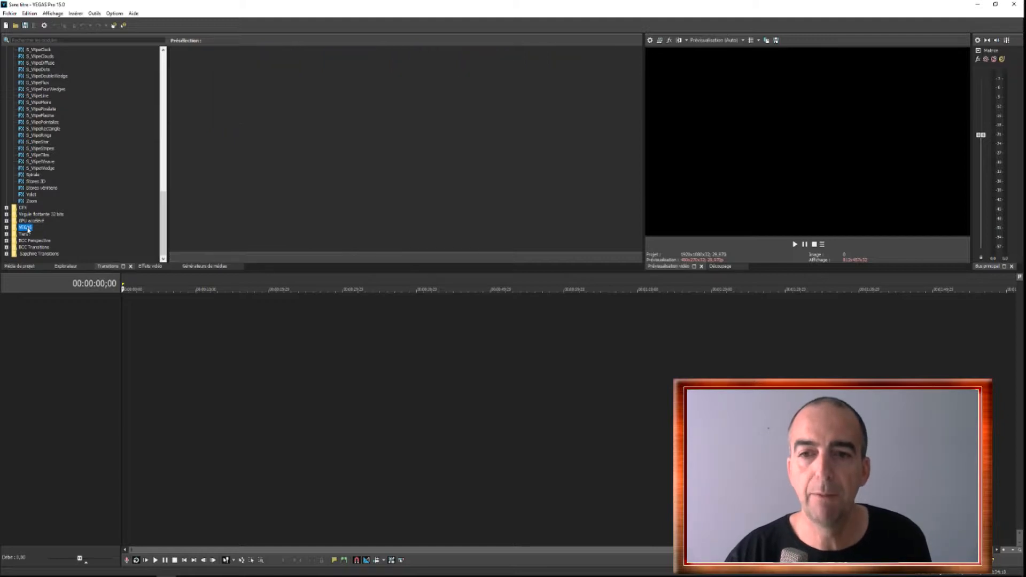
double_click(18, 229)
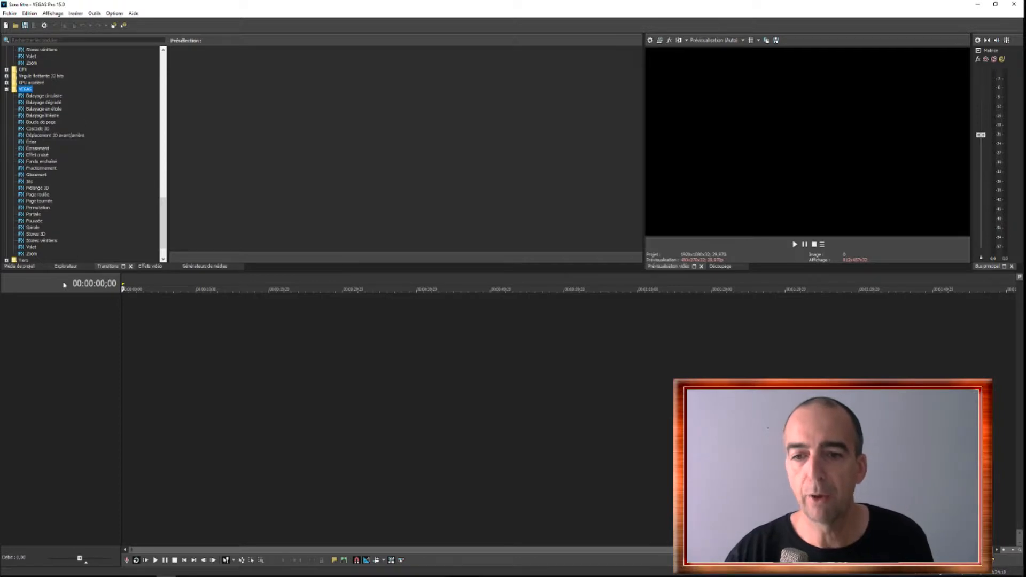
click(38, 268)
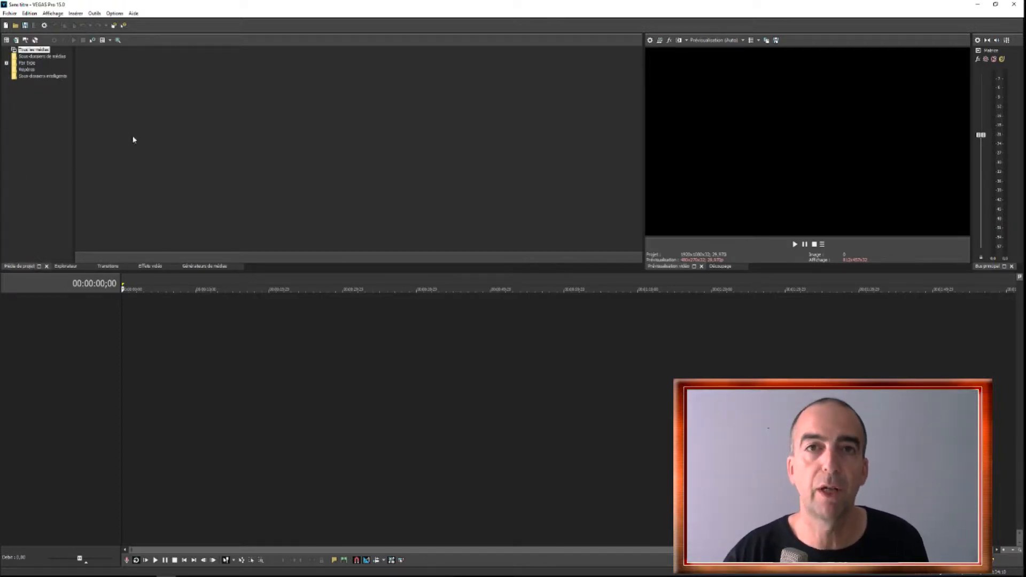
Open the video "Sony vegas pro 15 presentation et installation FR [Mpgun.com]" with matching project video settings and place the playhead at 00:03:16;23
click(9, 13)
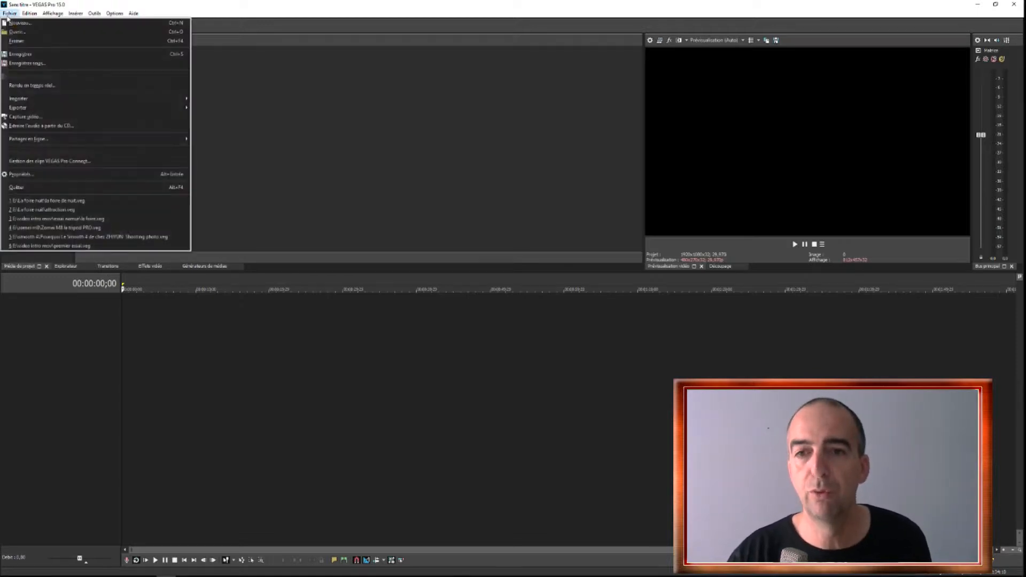
click(22, 31)
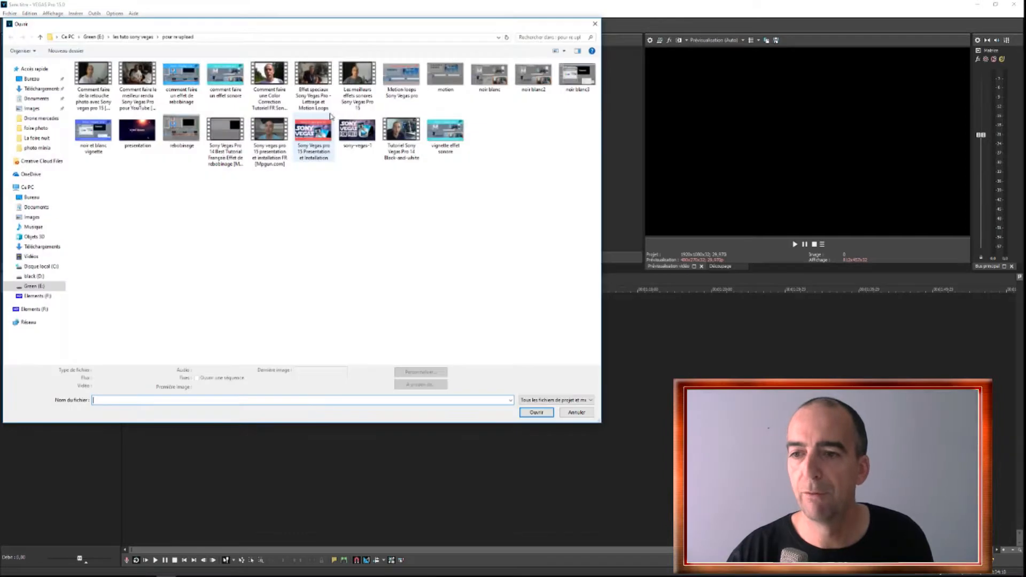
click(277, 147)
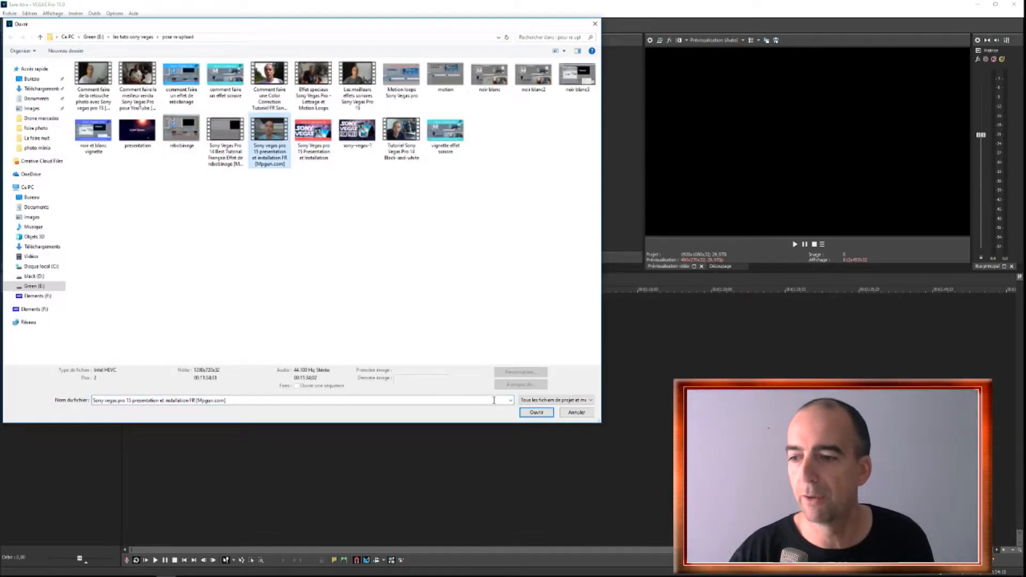
click(536, 412)
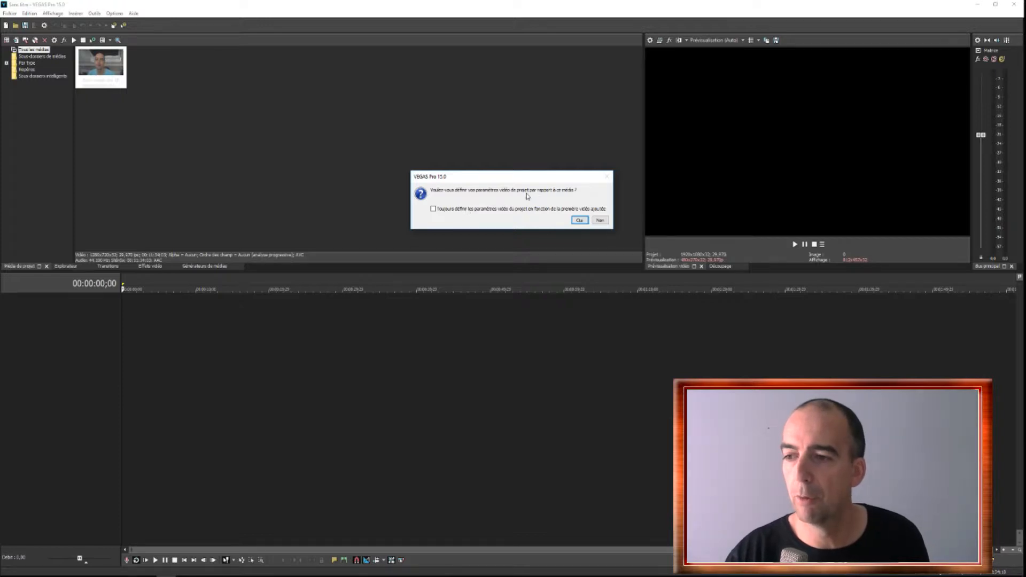
click(585, 223)
click(373, 311)
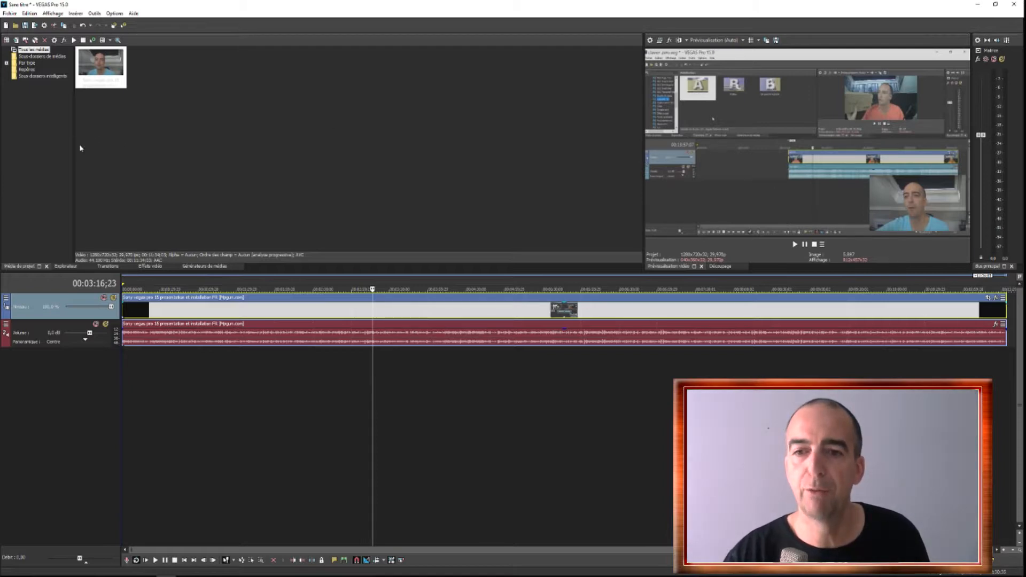
Widen the media folder tree and the video preview, and adjust the divider above the timeline
drag(74, 148, 126, 149)
drag(642, 189, 603, 179)
drag(592, 278, 555, 393)
drag(554, 319, 550, 262)
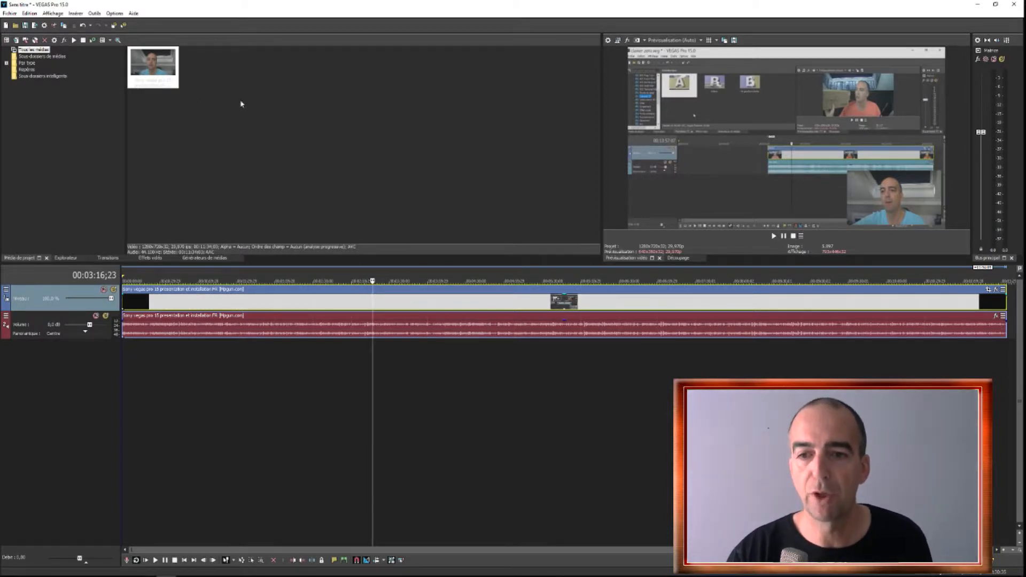
Look through the file explorer, the transitions and the full list of video effects
click(64, 258)
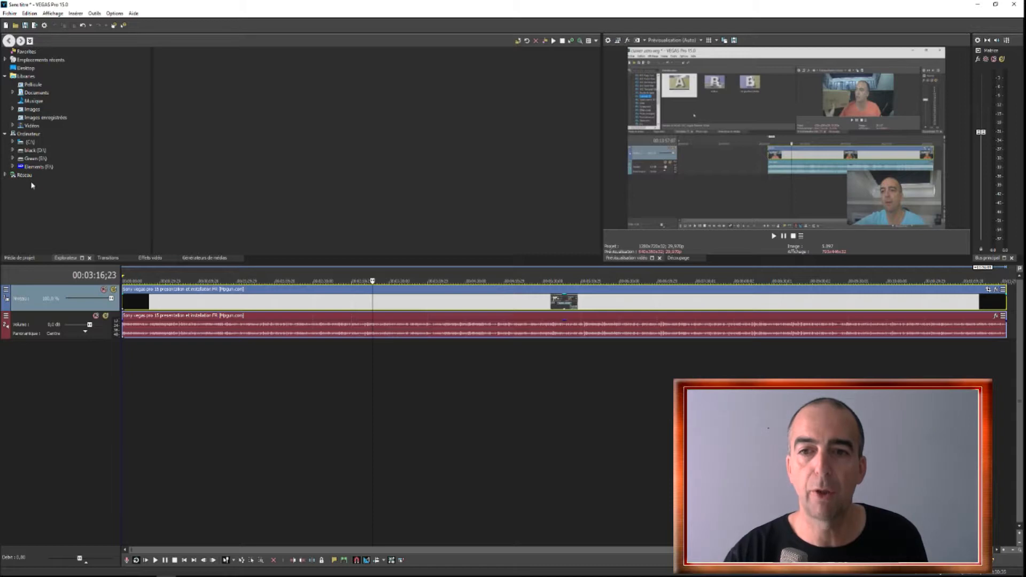
click(105, 260)
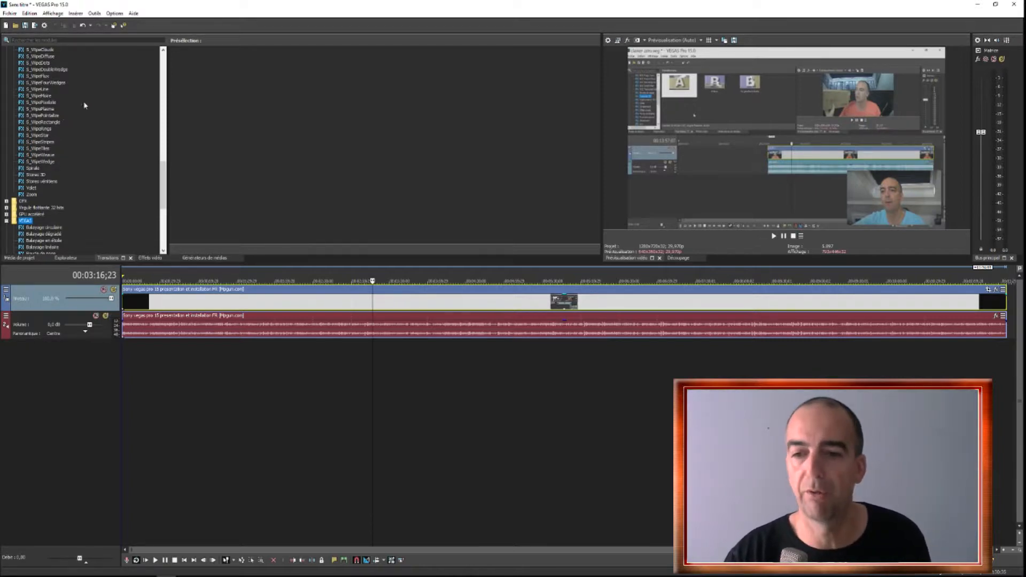
click(150, 259)
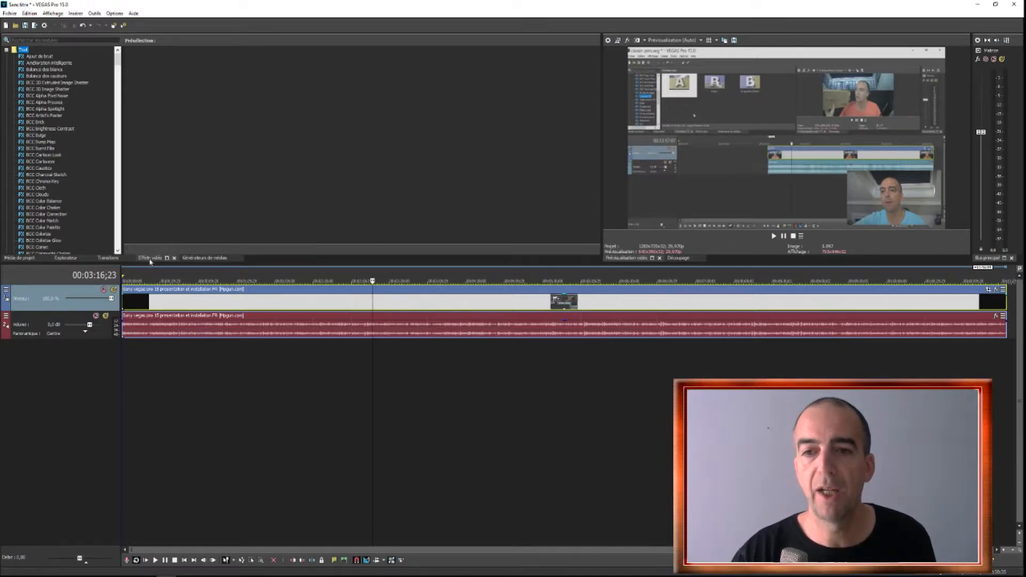
scroll(88, 102, down, 12)
scroll(86, 107, down, 15)
drag(118, 107, 108, 250)
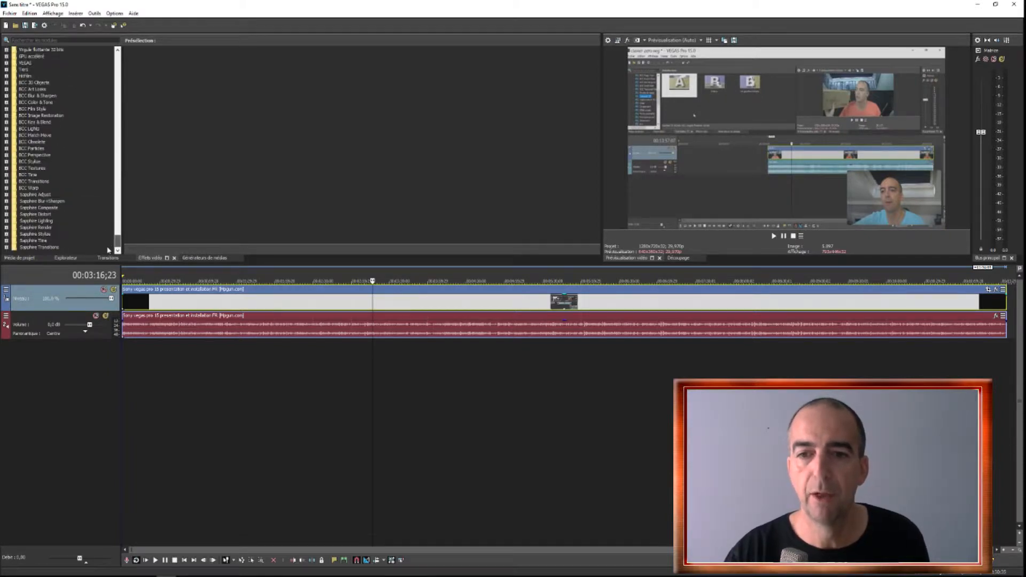
Expand the VEGAS group of video effects to examine its contents, and browse the list of media generators
scroll(110, 242, up, 4)
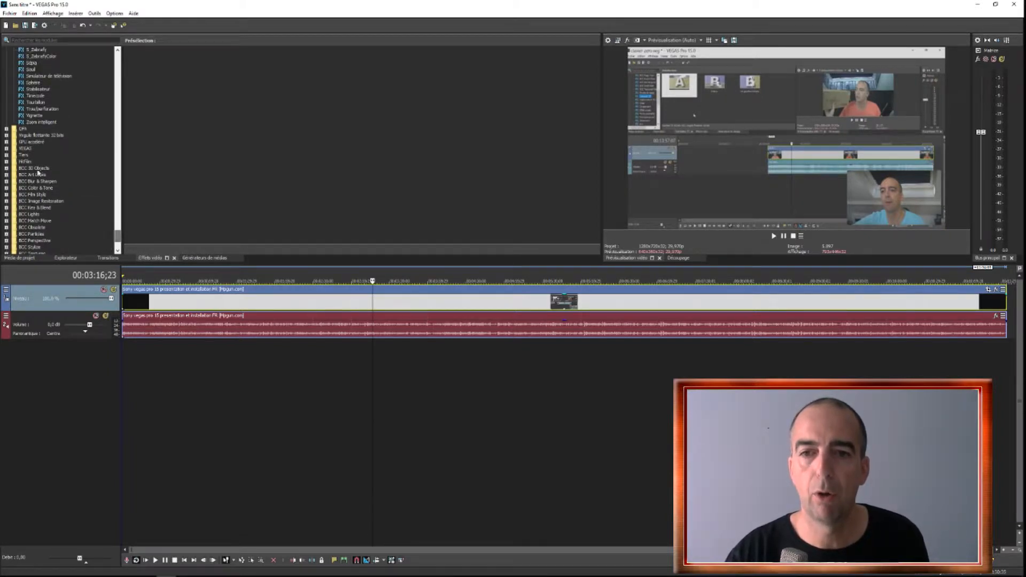
click(6, 149)
scroll(43, 84, down, 12)
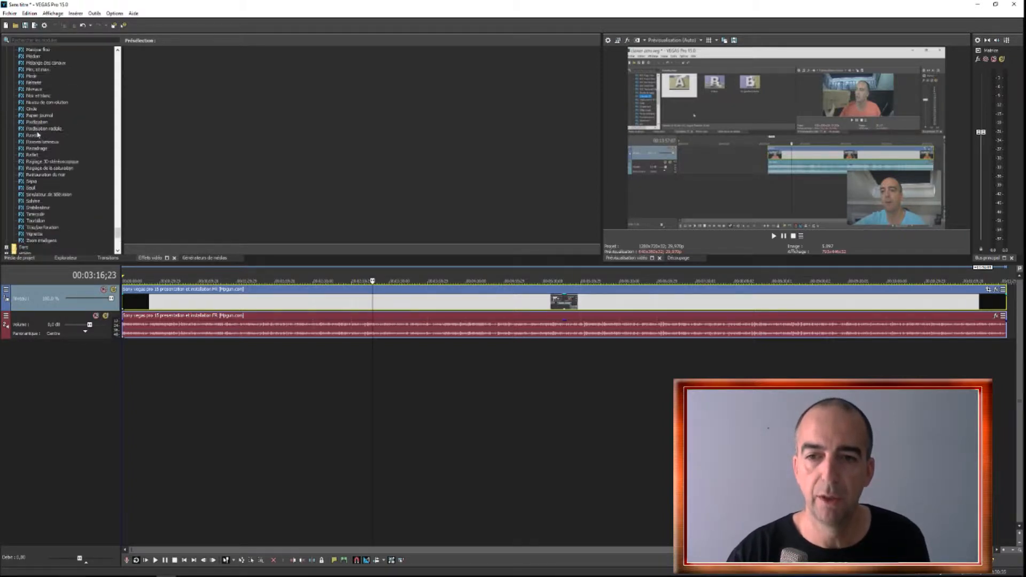
scroll(38, 135, up, 7)
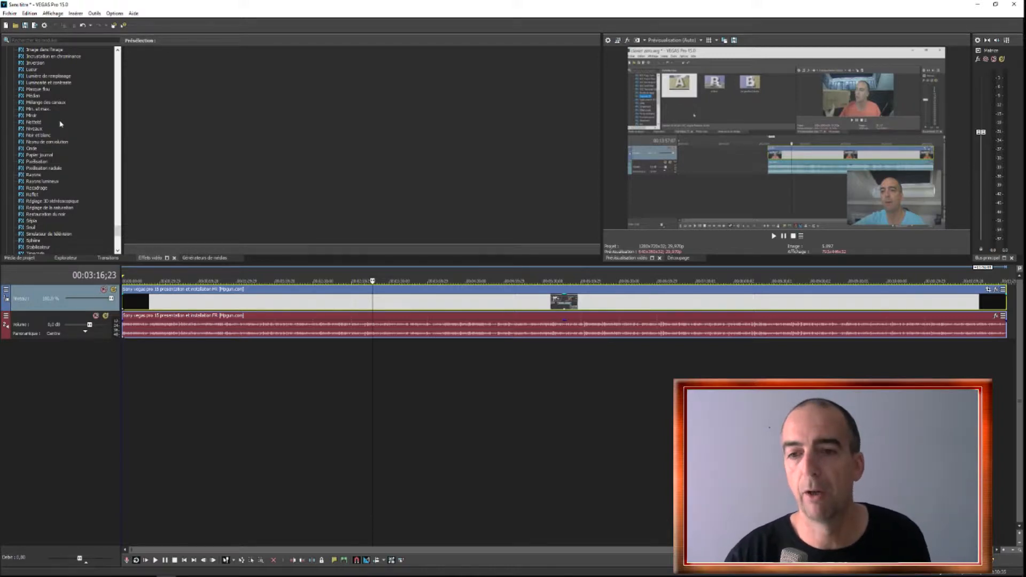
scroll(60, 124, up, 3)
scroll(62, 123, up, 4)
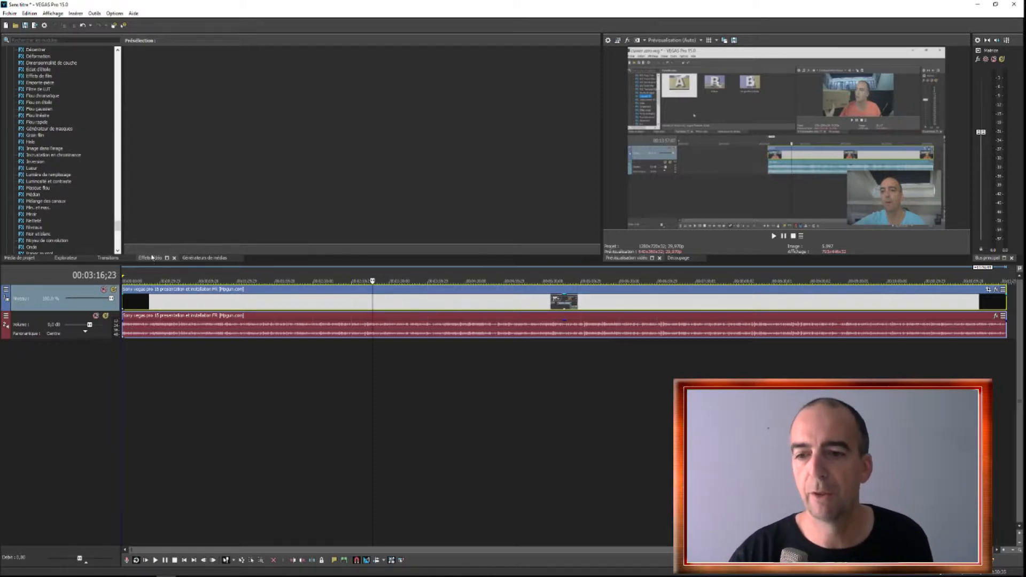
click(205, 259)
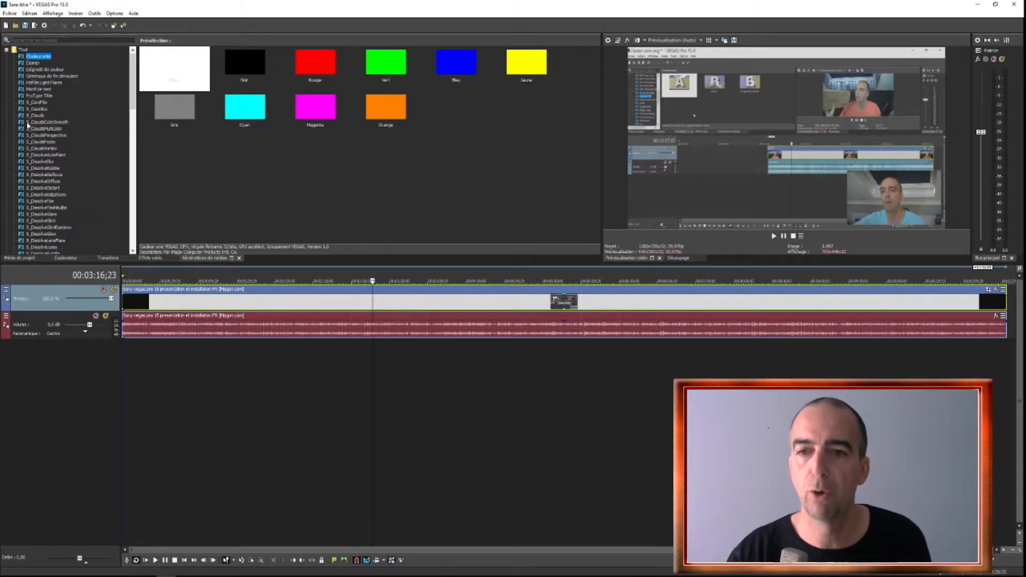
scroll(56, 123, down, 9)
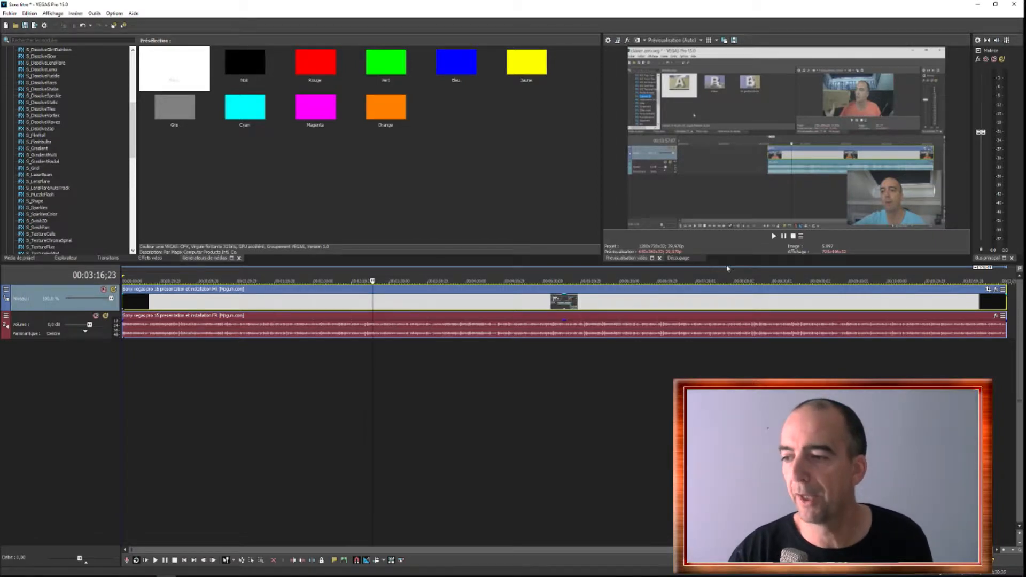
Enlarge the video preview vertically by lowering the divider above the timeline
drag(726, 266, 726, 221)
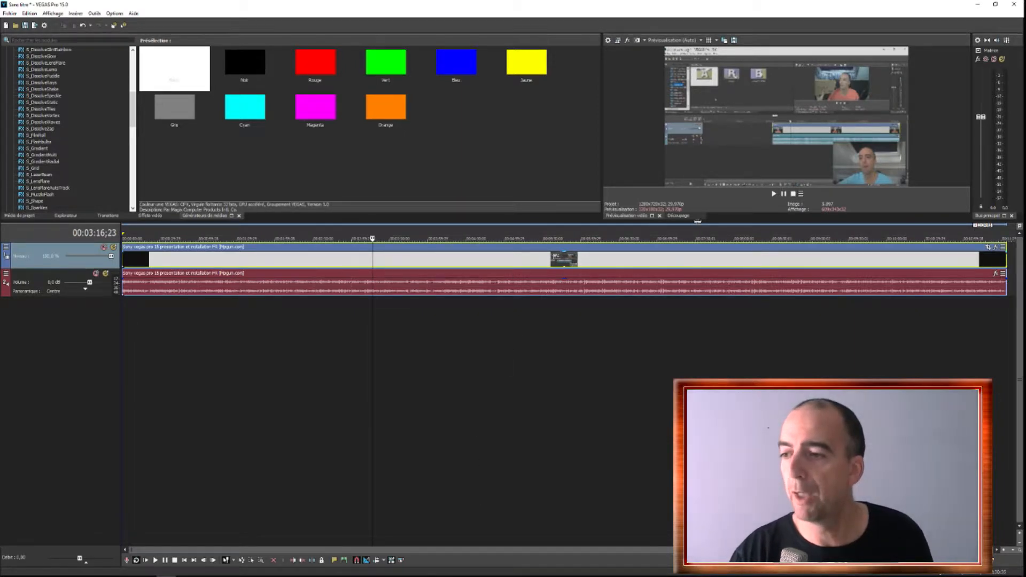
drag(697, 221, 696, 311)
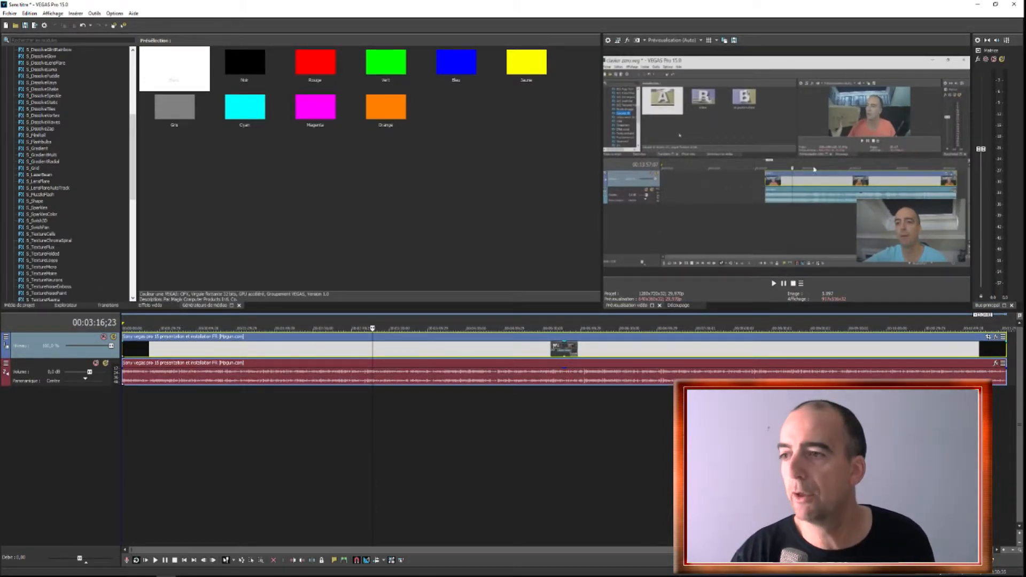
Examine the preview quality levels and their resolution options without changing the current setting
click(656, 41)
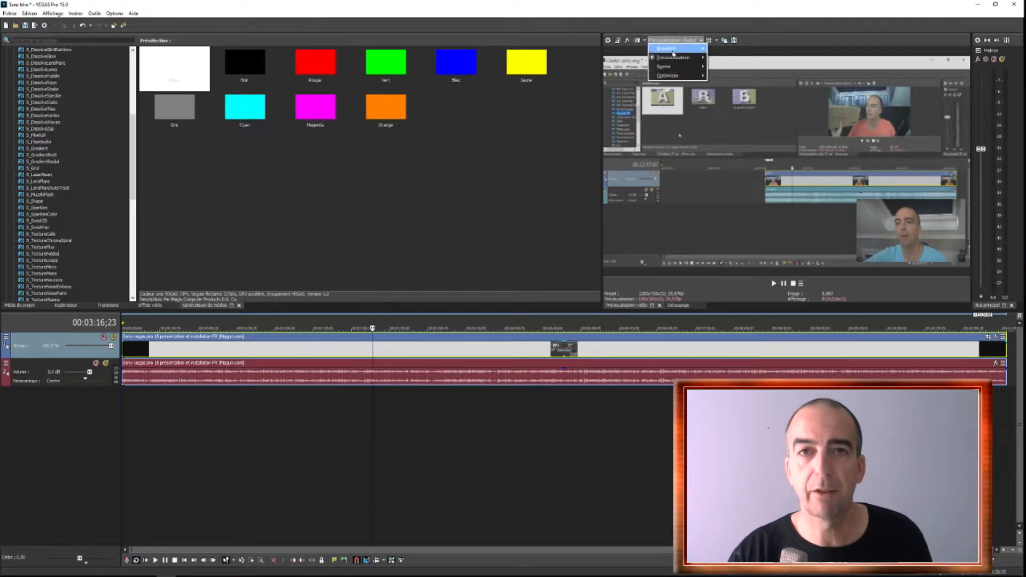
mouse_move(673, 53)
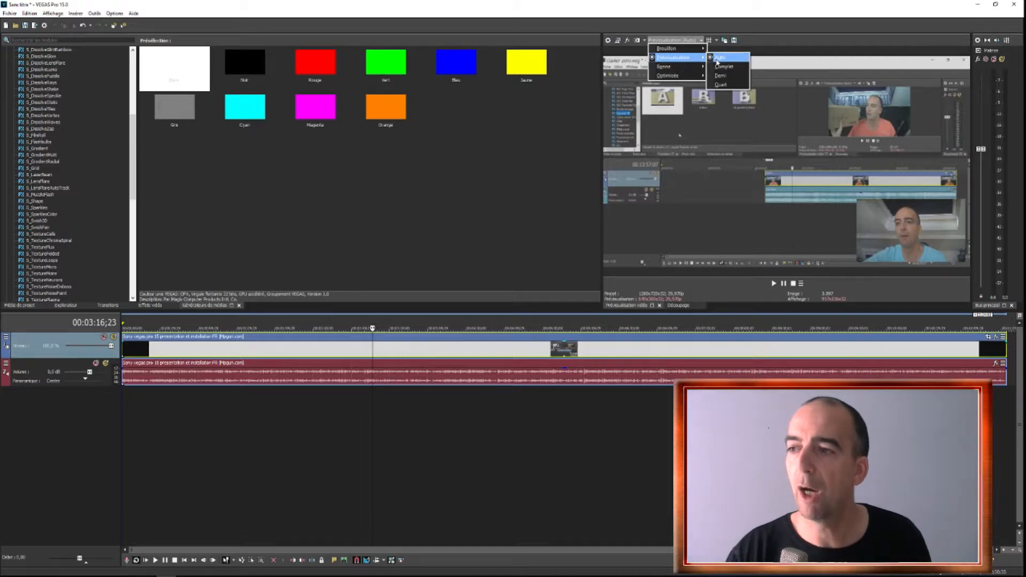
mouse_move(682, 77)
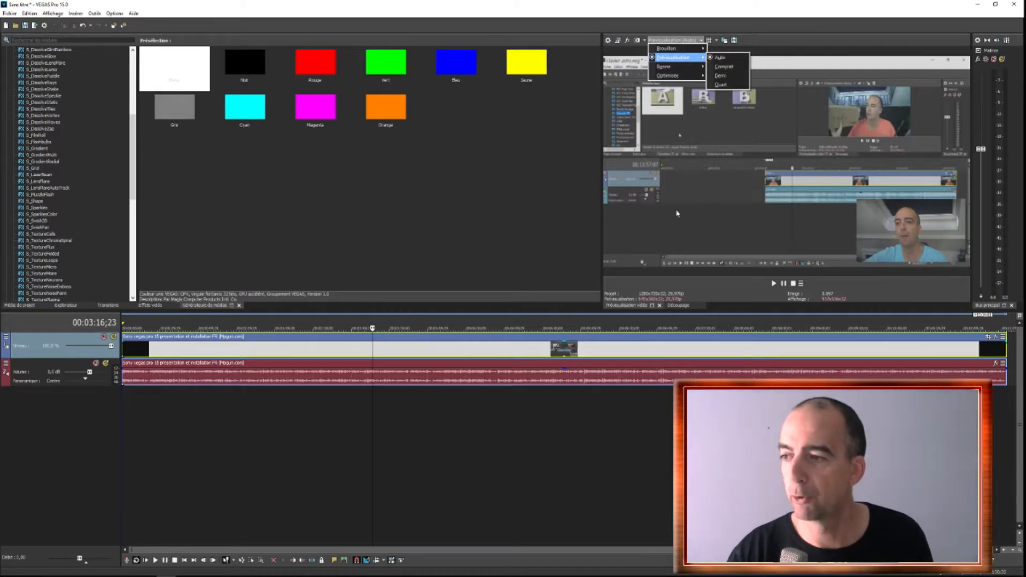
click(793, 169)
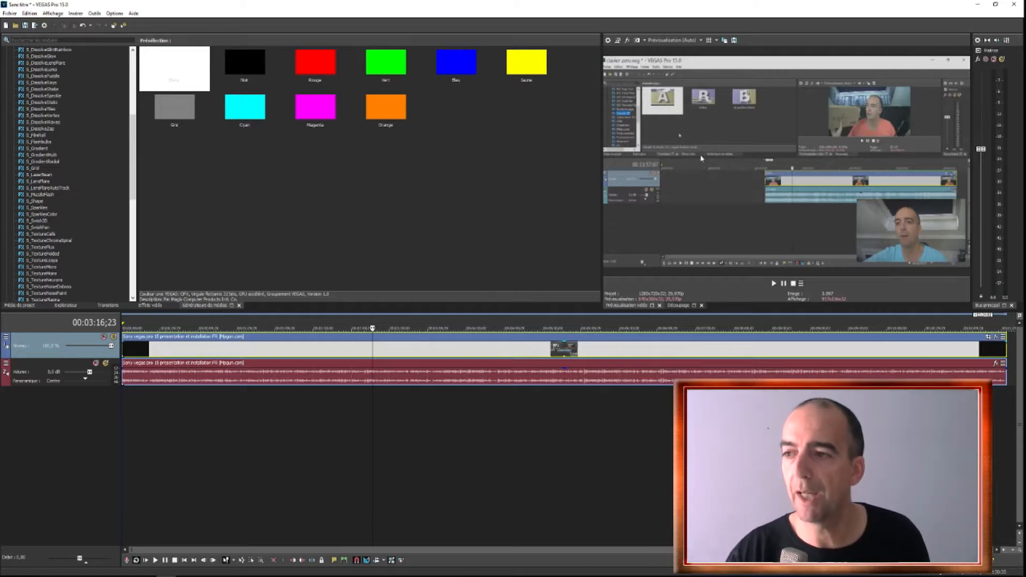
click(674, 41)
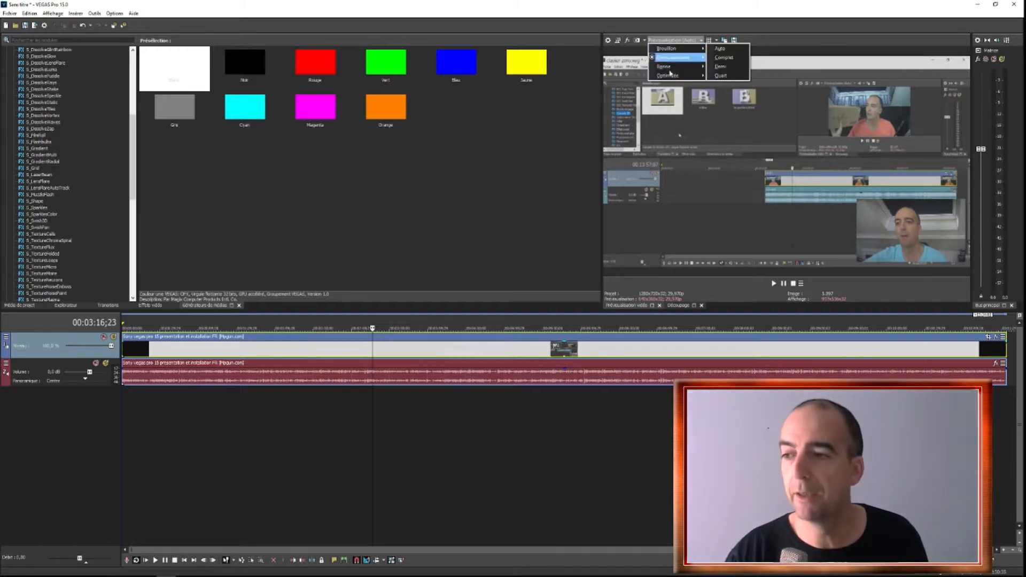
click(728, 150)
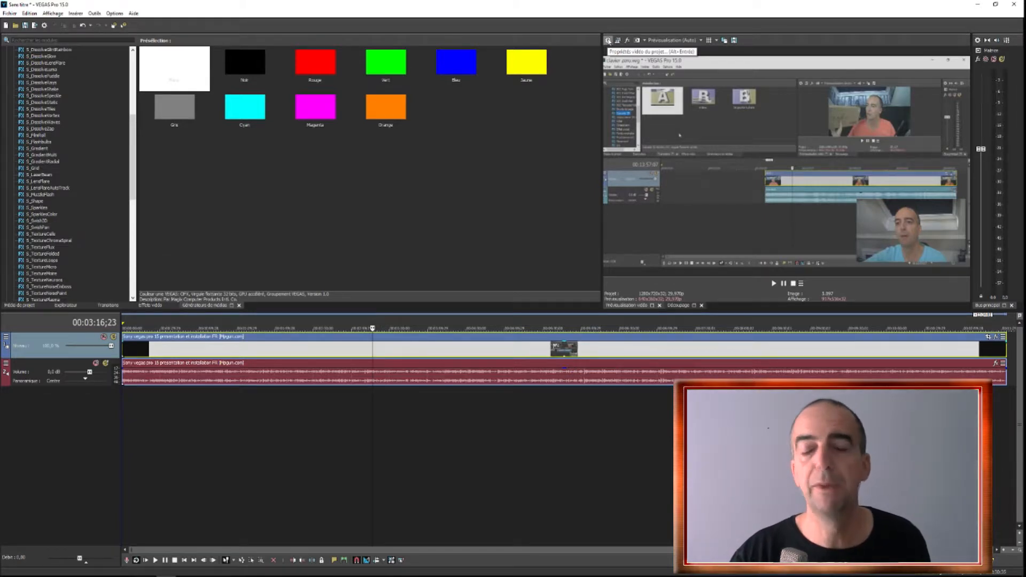
Examine the project's video properties, including the template list and frame size, plus its audio and ruler settings, without changing anything
click(608, 41)
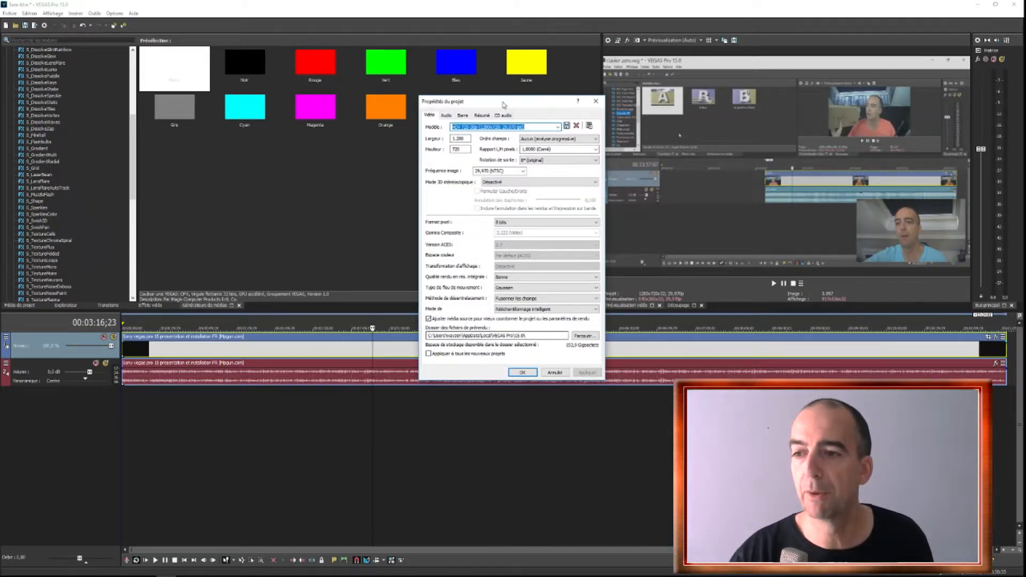
click(559, 128)
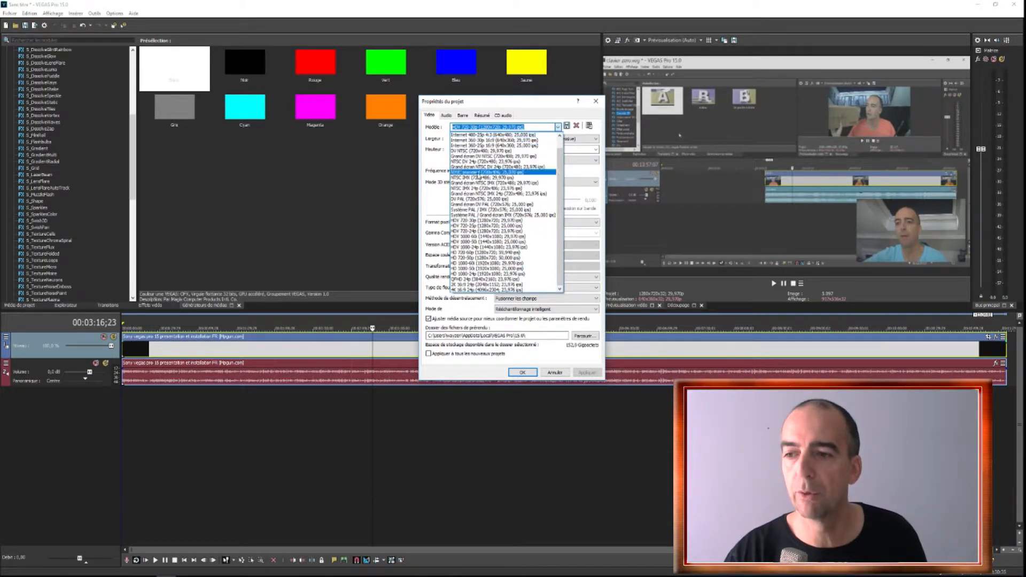
click(429, 206)
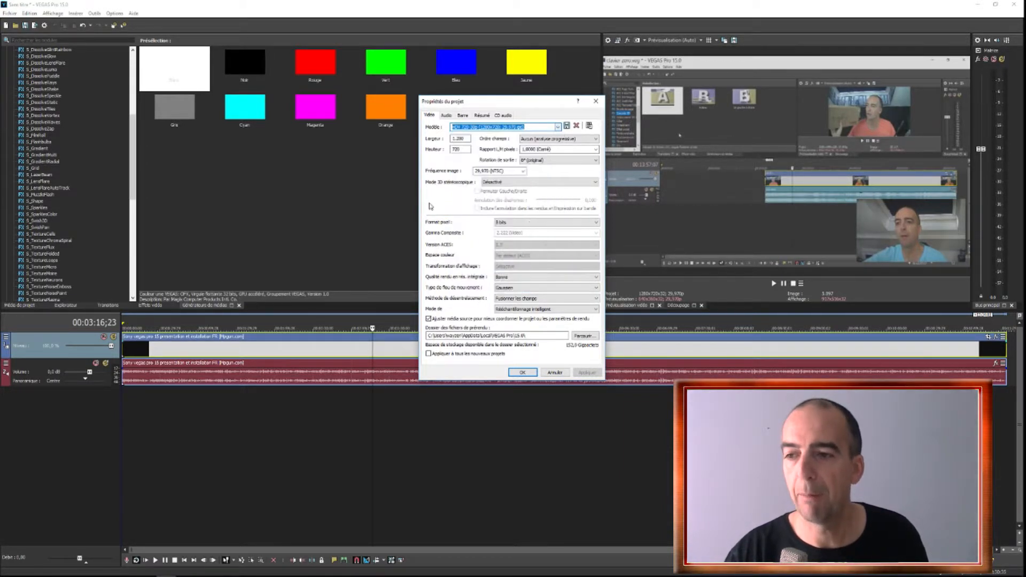
click(461, 139)
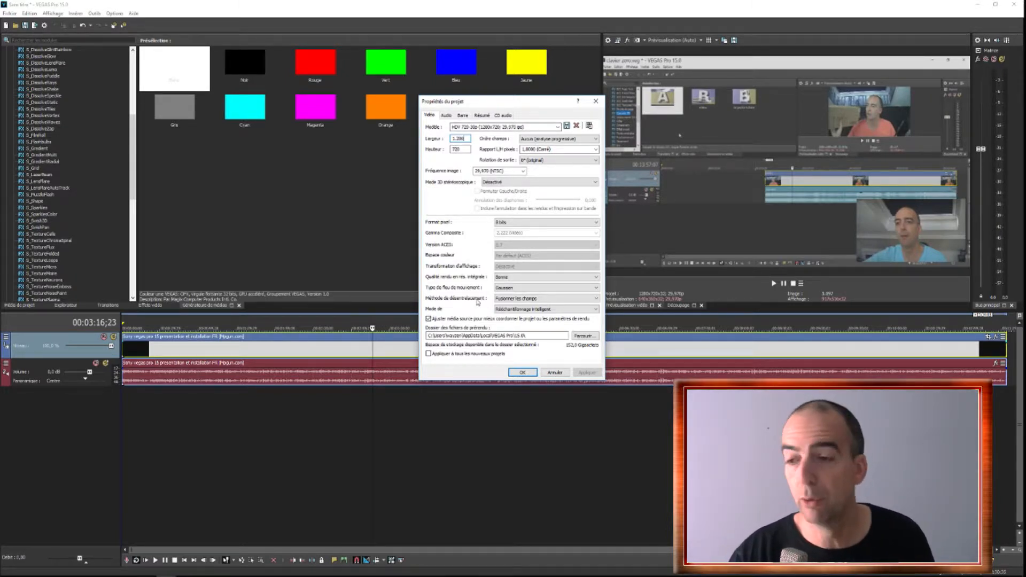
click(446, 115)
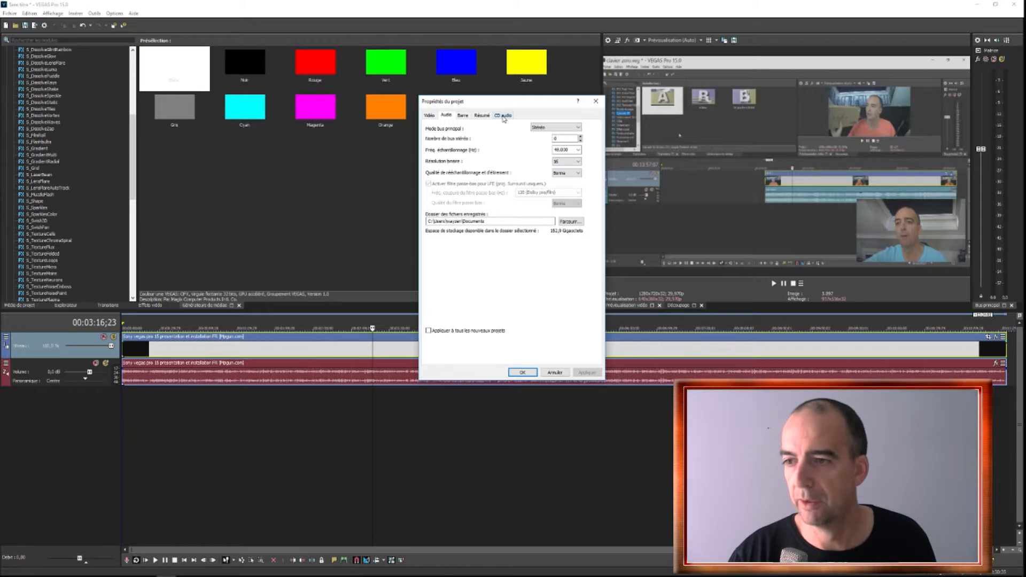
click(463, 116)
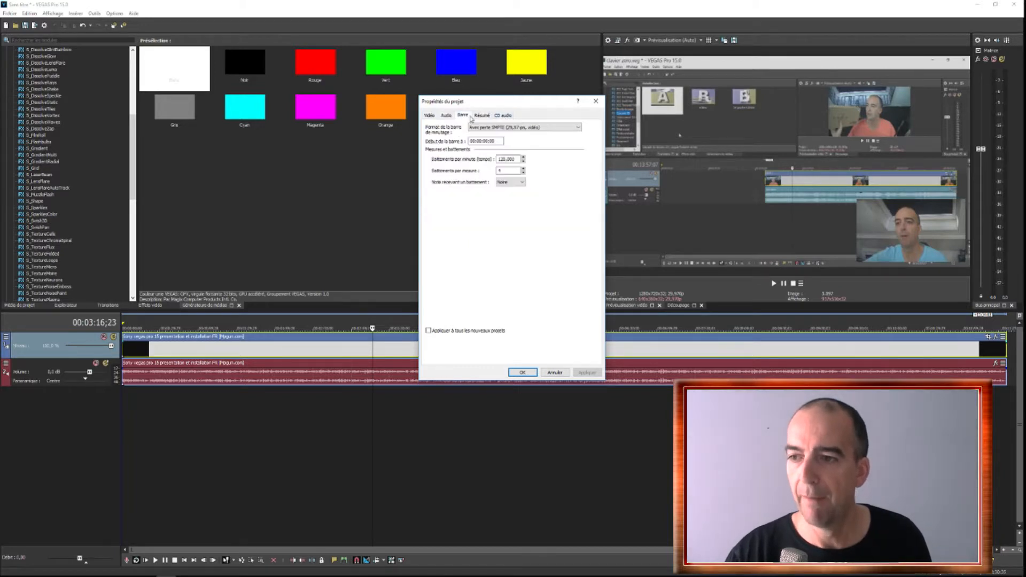
click(433, 115)
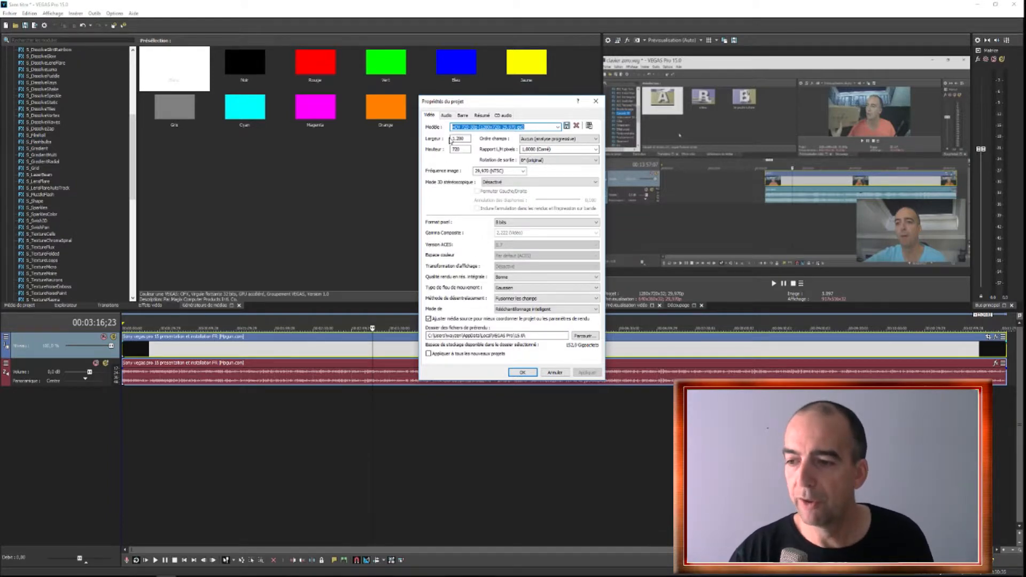
click(555, 372)
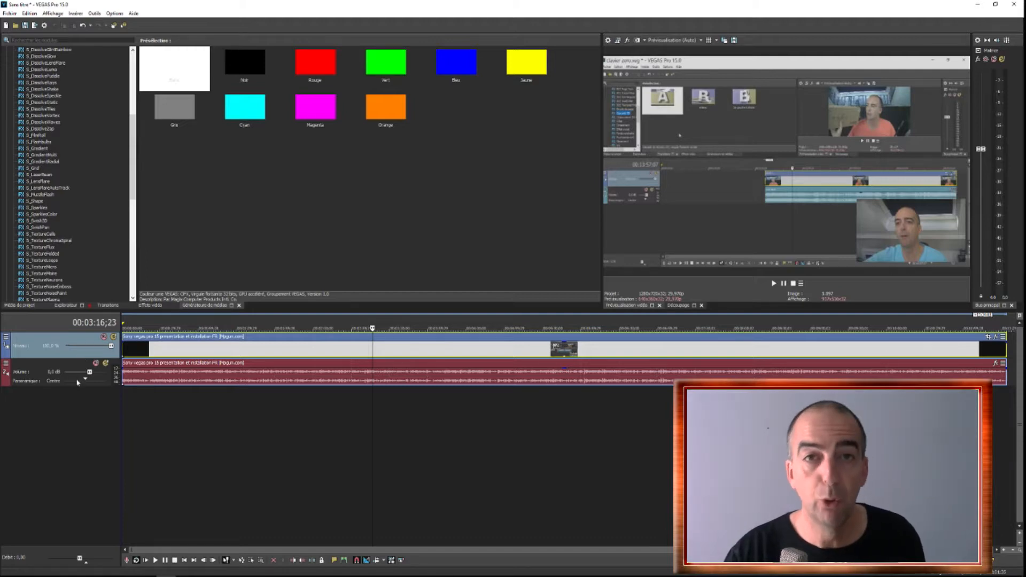
In the video event's properties, turn off Conserver les proportions and choose Désactiver le rééchantillonnage
click(355, 353)
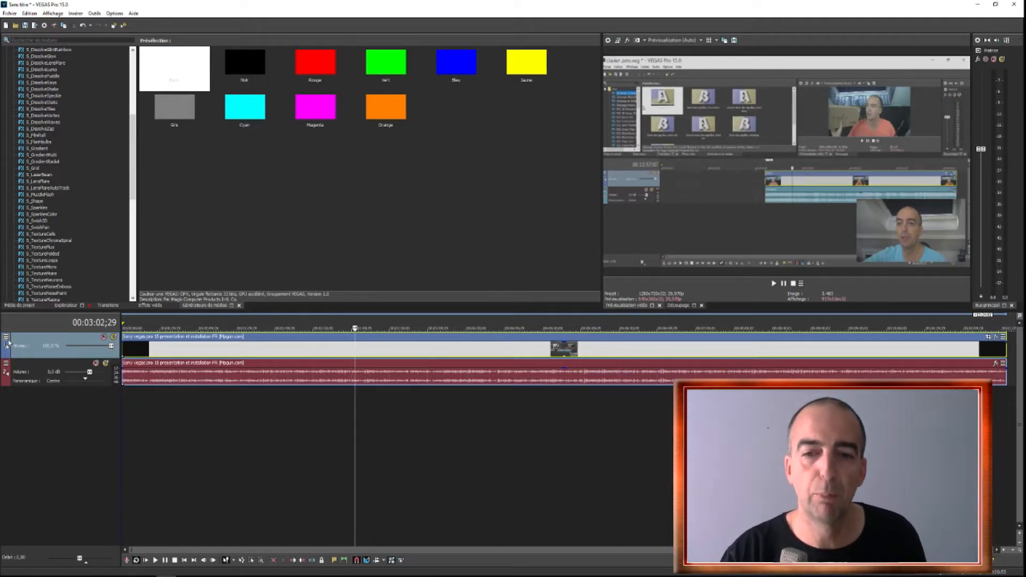
right_click(247, 349)
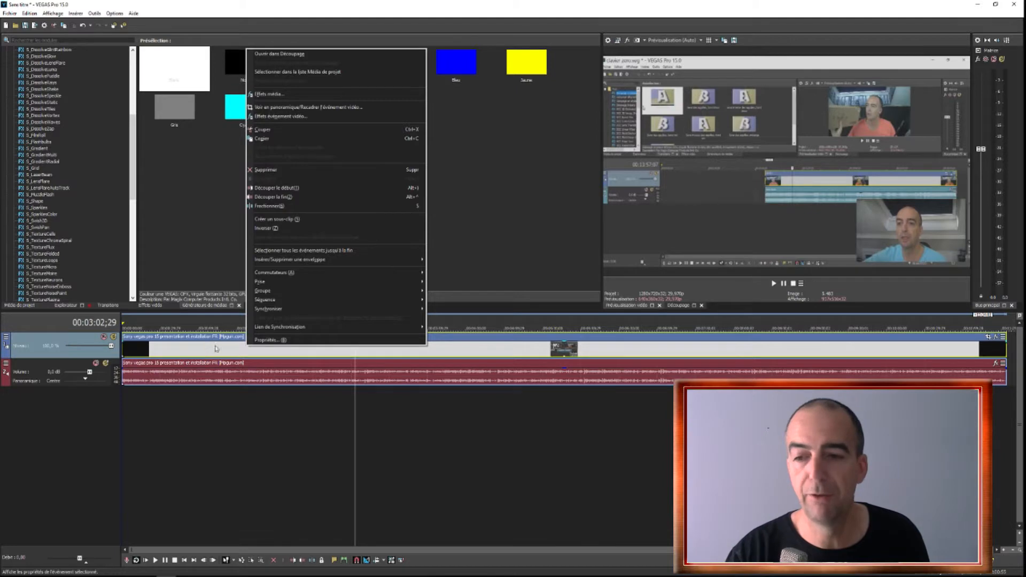
click(266, 340)
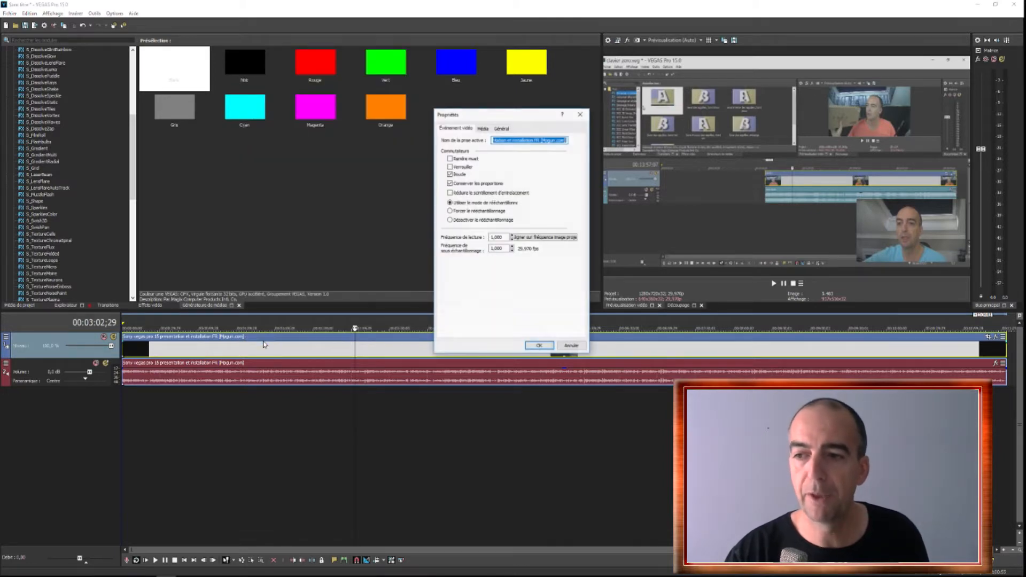
click(452, 185)
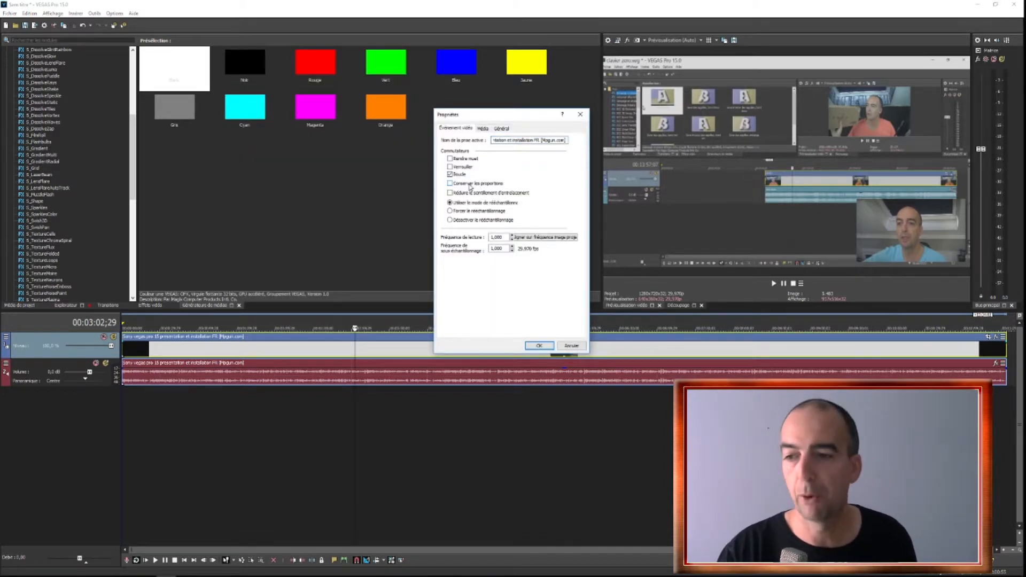
click(450, 220)
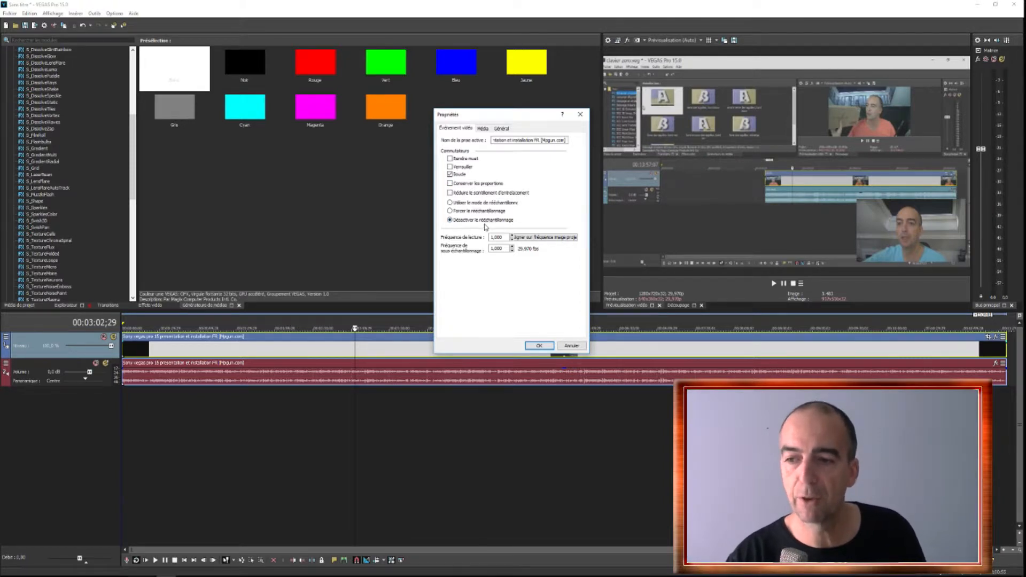
click(538, 346)
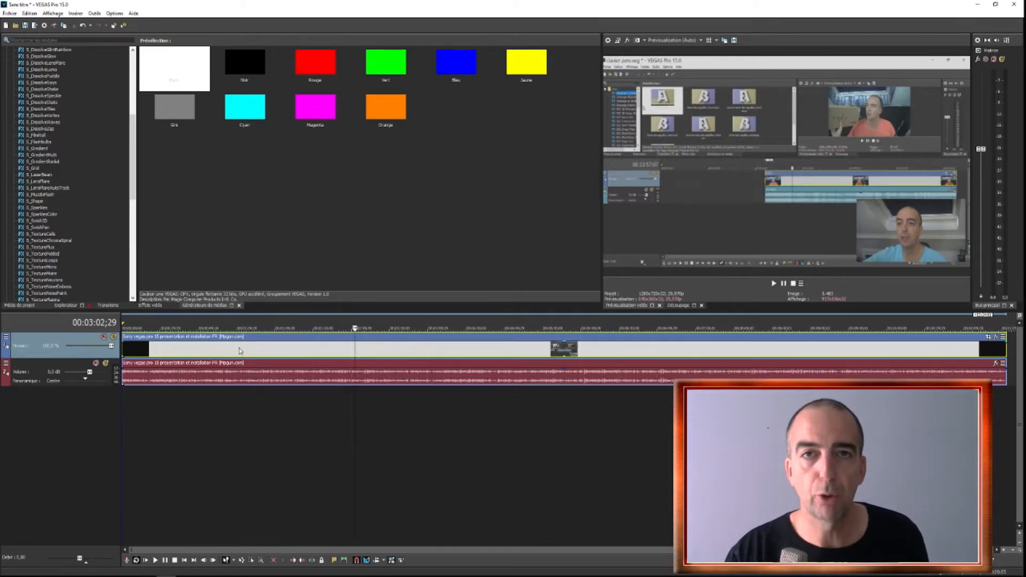
mouse_move(193, 350)
mouse_down()
mouse_move(216, 351)
mouse_move(184, 351)
mouse_up()
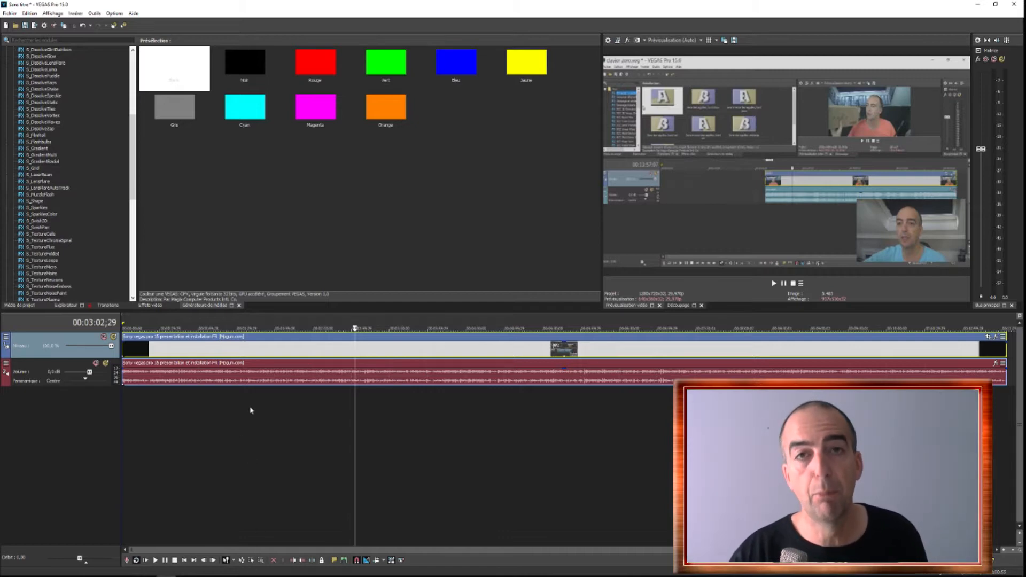
Name the video track "image 1" and the audio track "sonore 1"
double_click(18, 339)
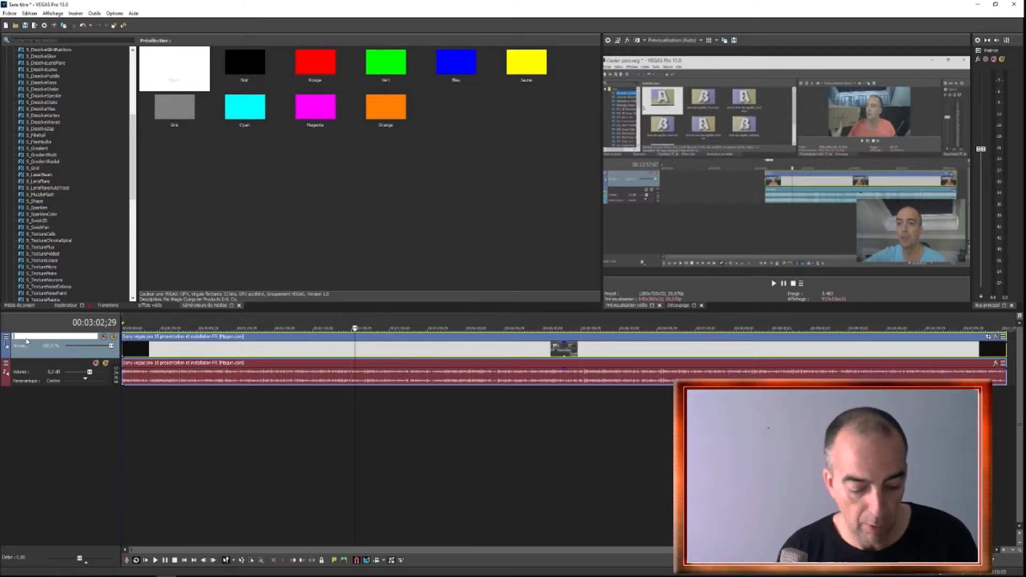
text(image 1)
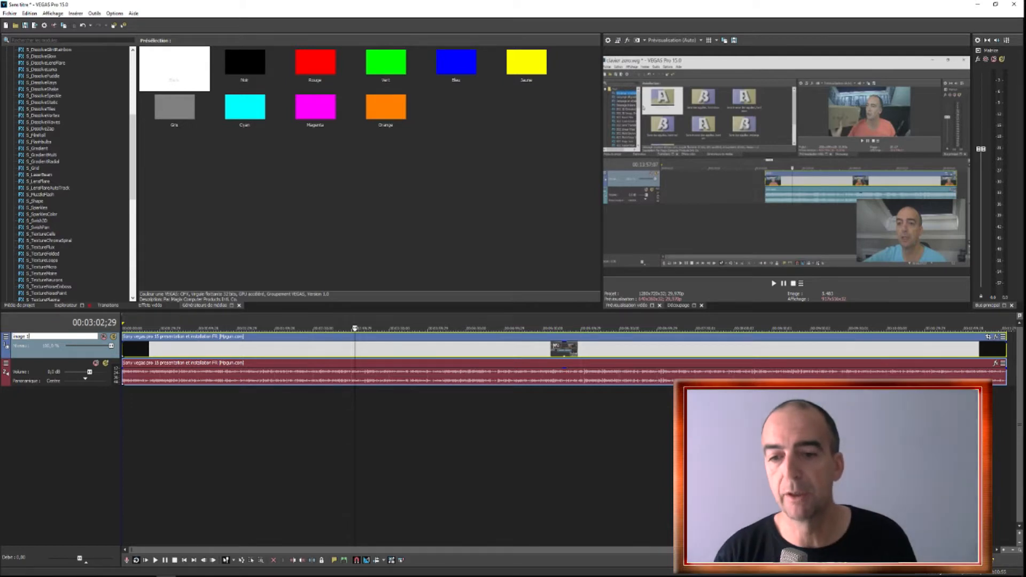
click(52, 367)
double_click(41, 364)
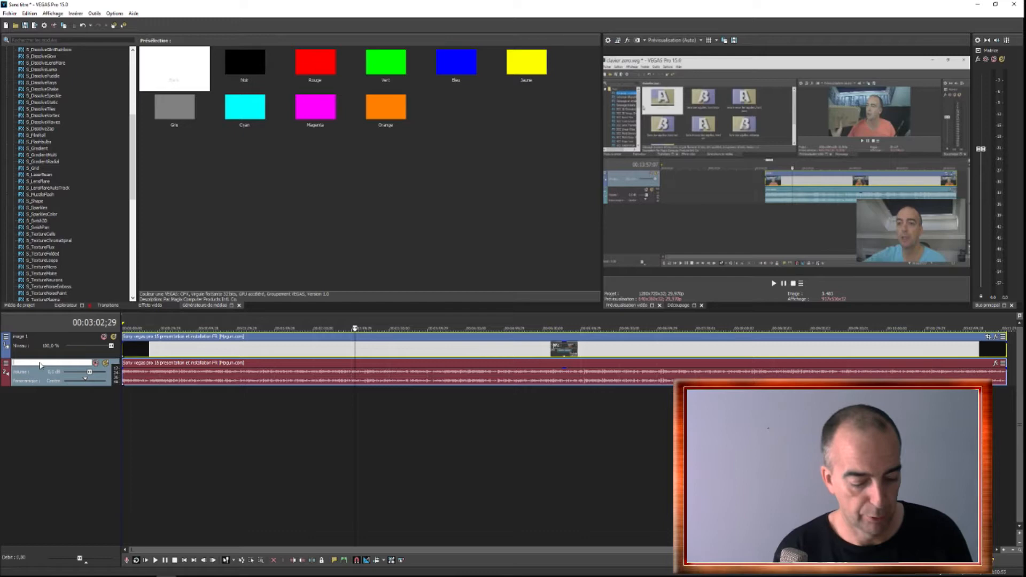
text(so)
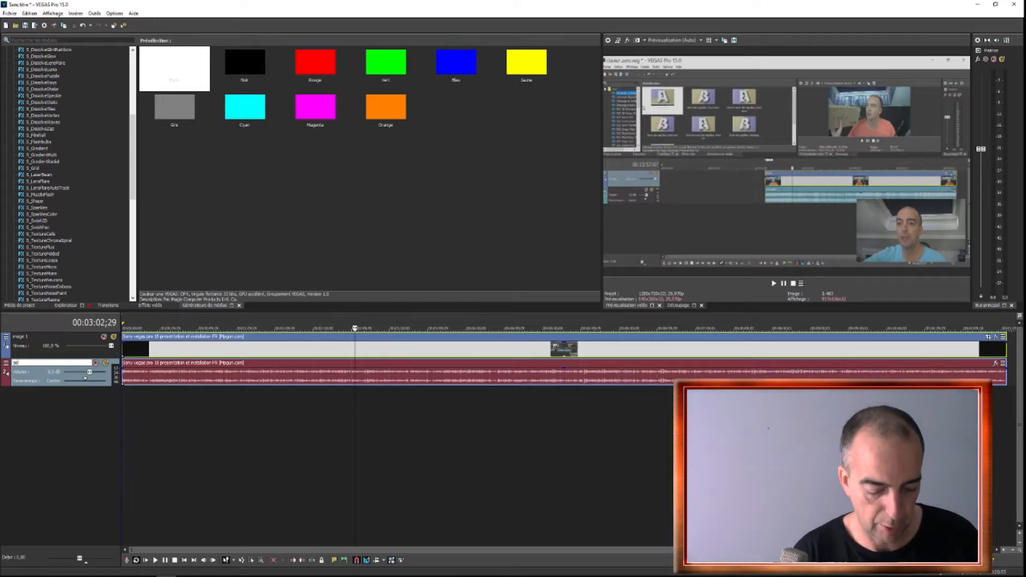
text(nore 1)
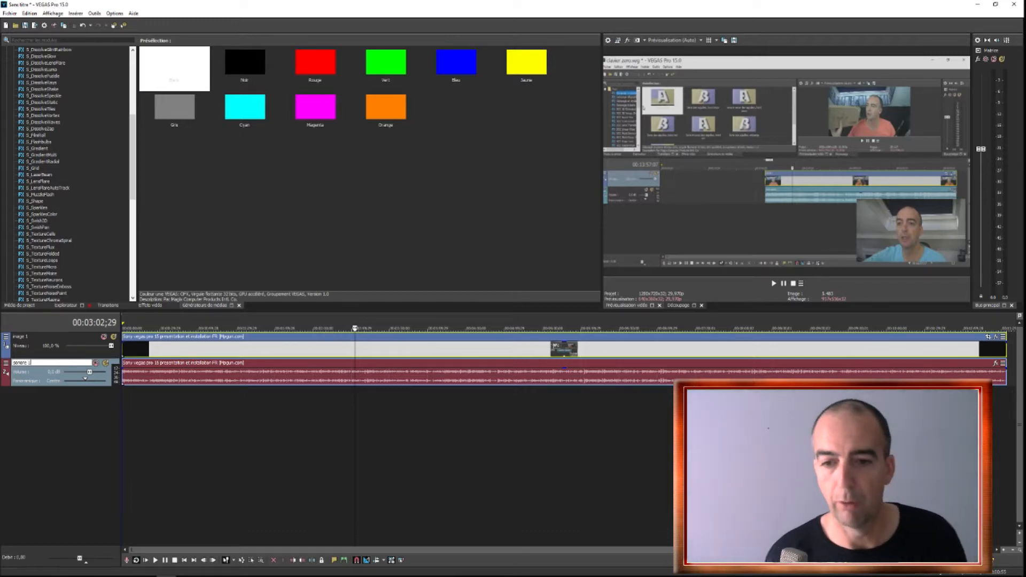
key(Return)
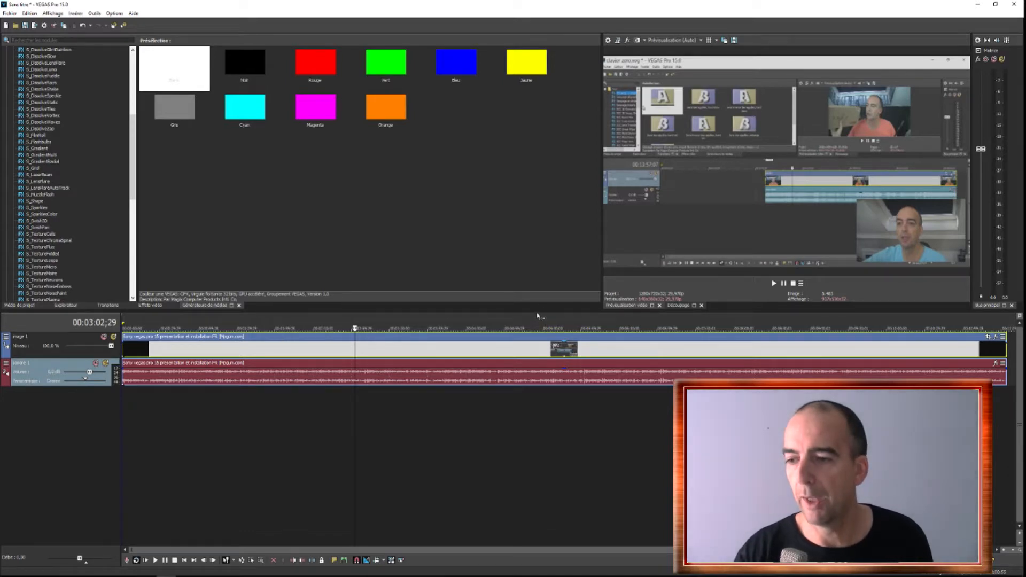
Give the timeline more height by raising its upper divider, and place the cursor at 00:02:38;25
drag(537, 313, 536, 235)
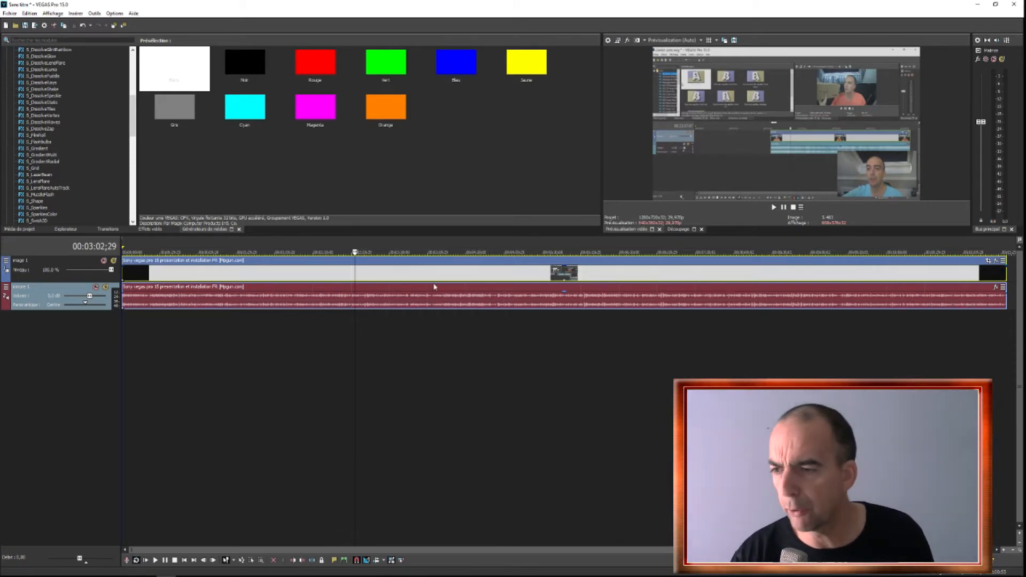
scroll(451, 364, up, 5)
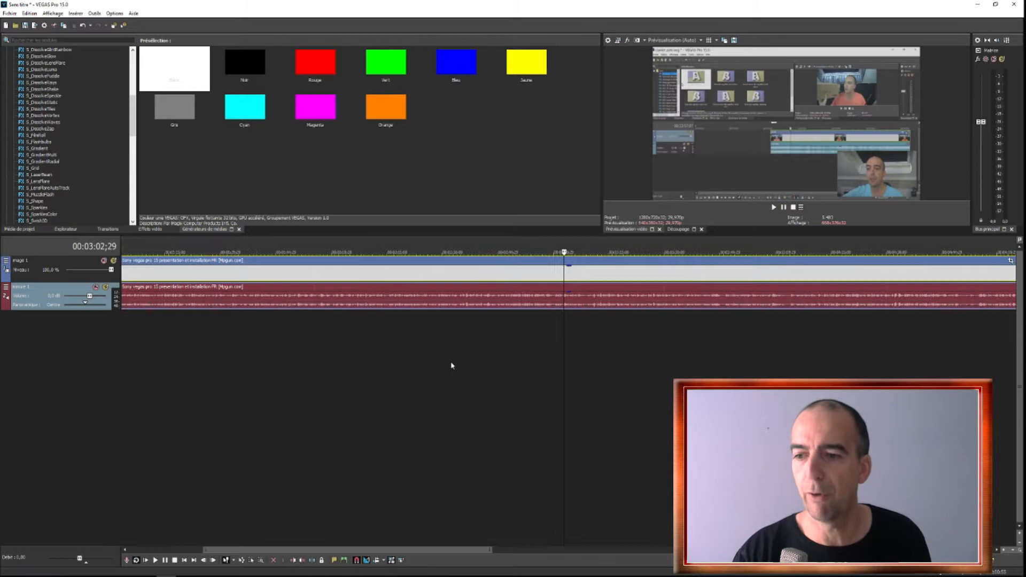
scroll(452, 364, down, 5)
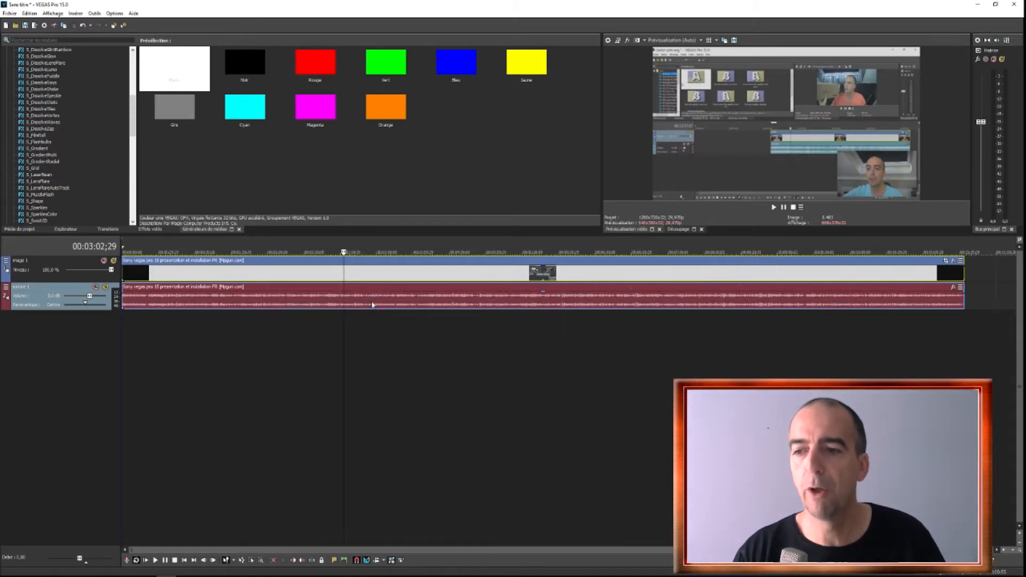
click(316, 273)
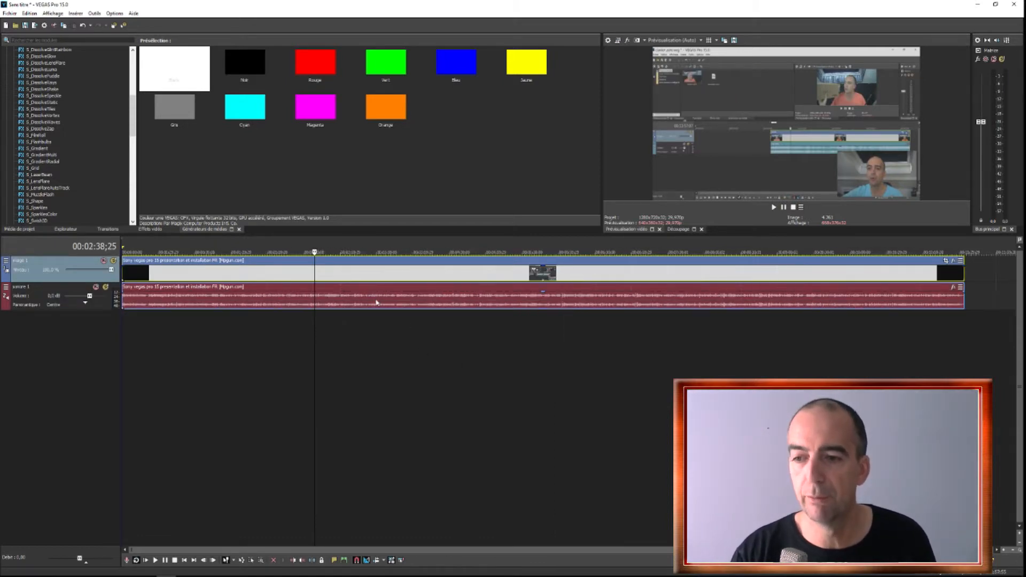
Inspect the timeline around the cursor down to individual frames, returning to a view of the whole clip
scroll(368, 338, up, 3)
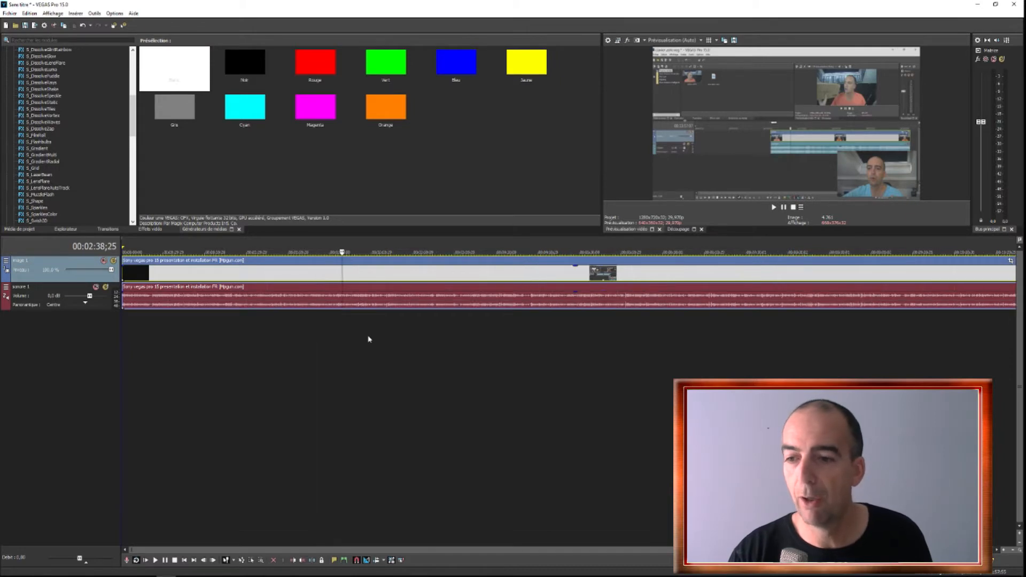
scroll(368, 339, up, 3)
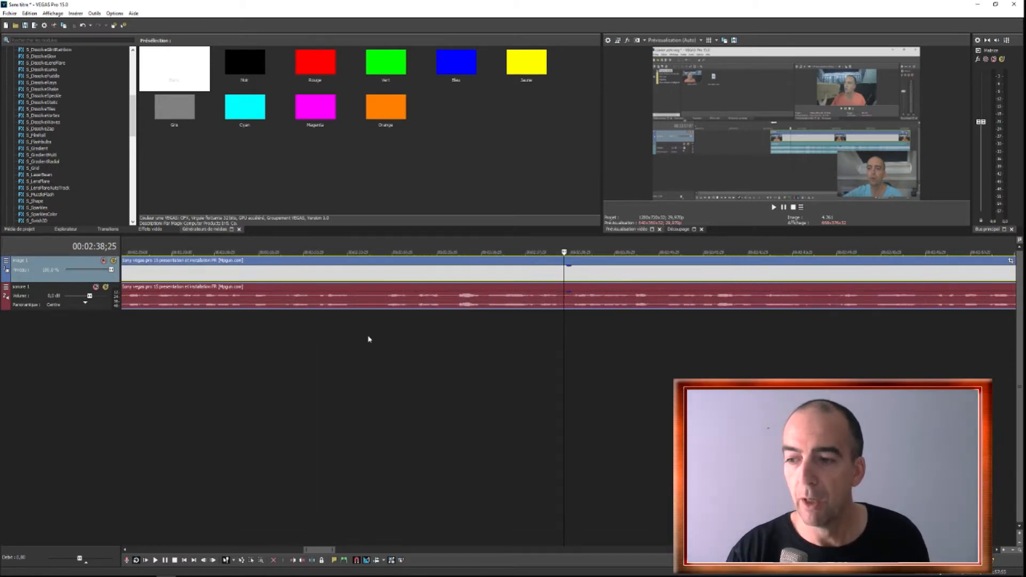
scroll(369, 339, up, 3)
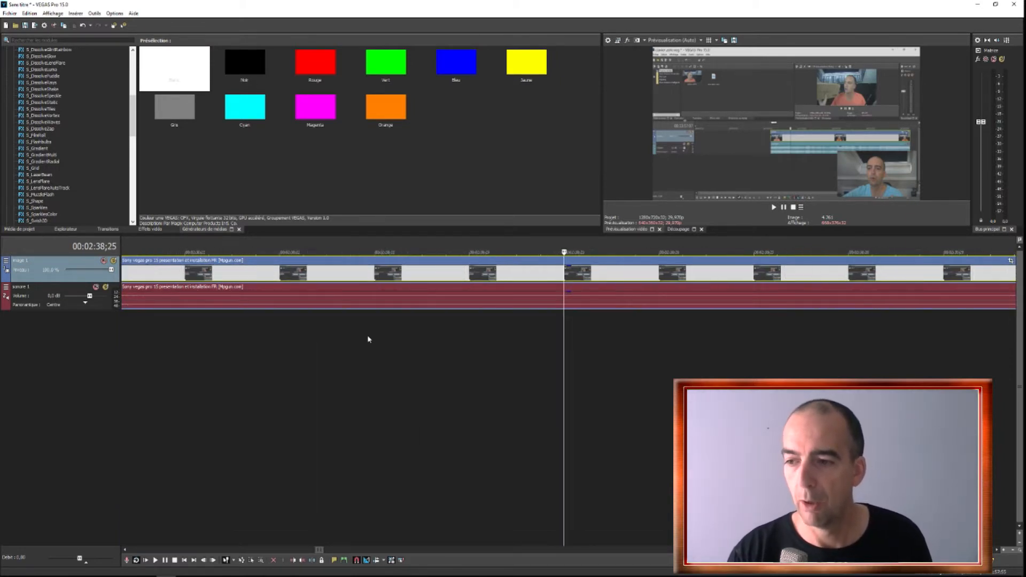
scroll(367, 350, down, 9)
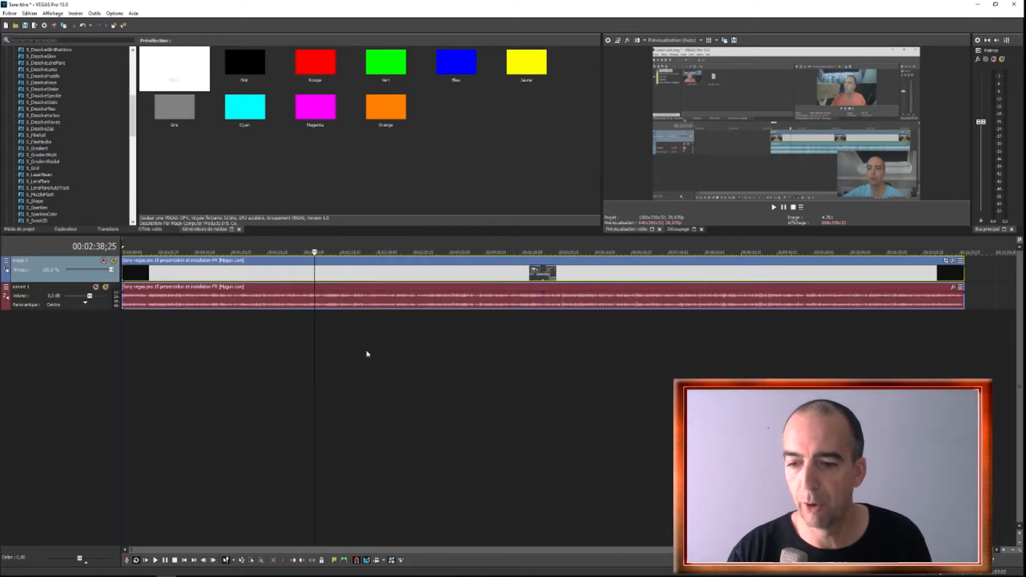
scroll(316, 553, up, 4)
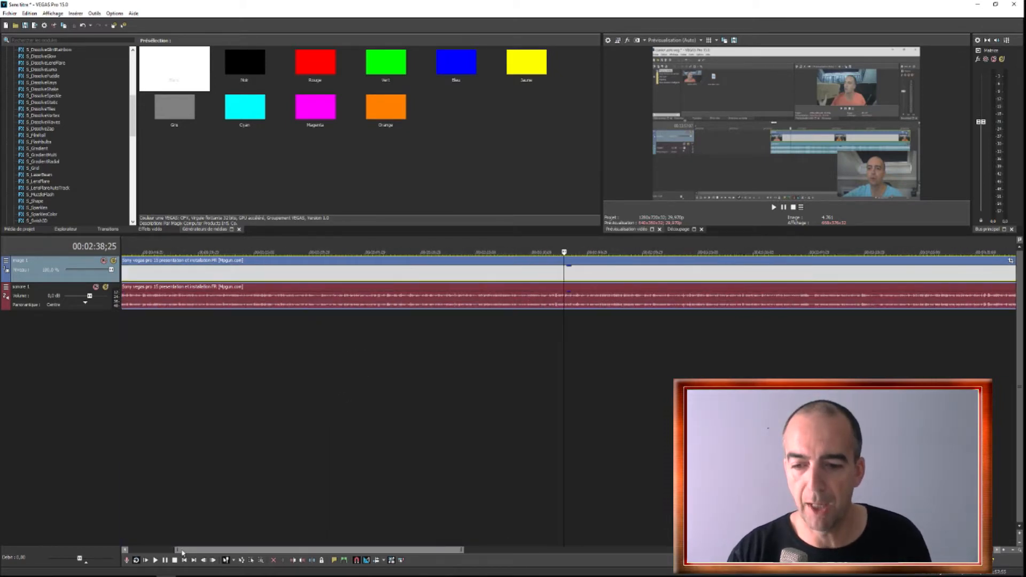
scroll(316, 553, down, 4)
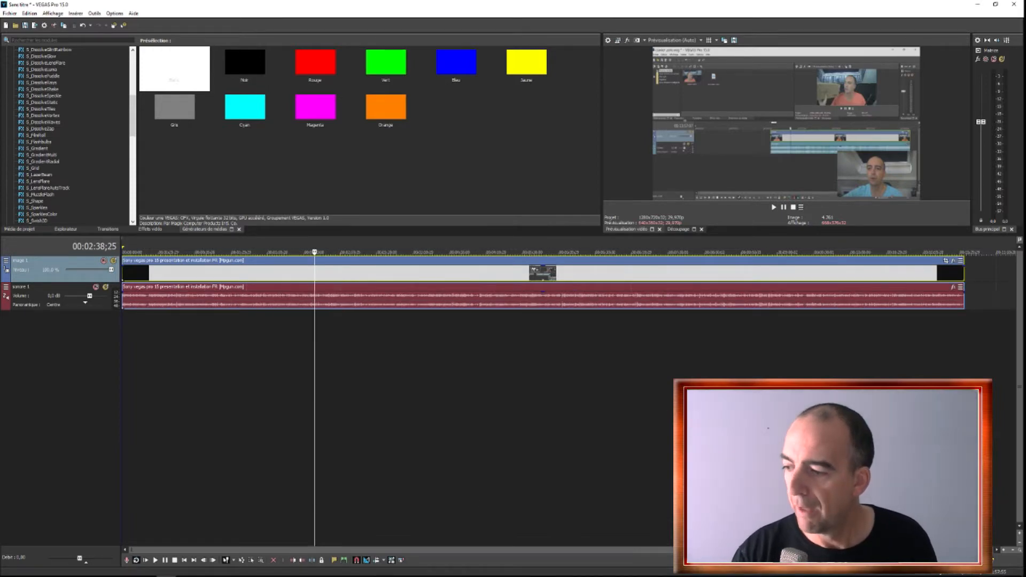
Magnify the timeline horizontally in stages around the cursor to examine the clip's audio waveform in detail
click(1004, 551)
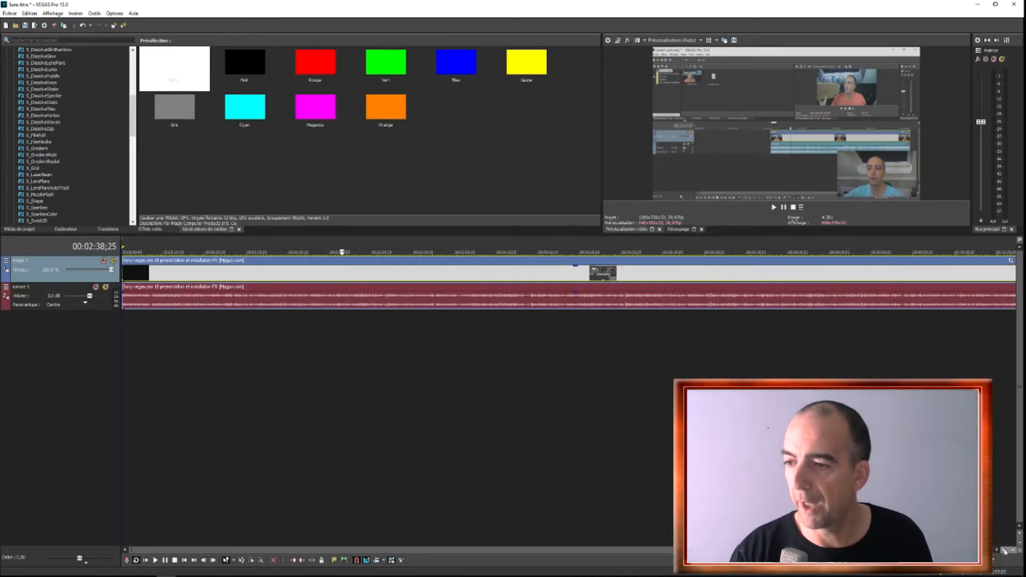
click(1004, 551)
click(1004, 552)
click(1004, 552)
click(1004, 552)
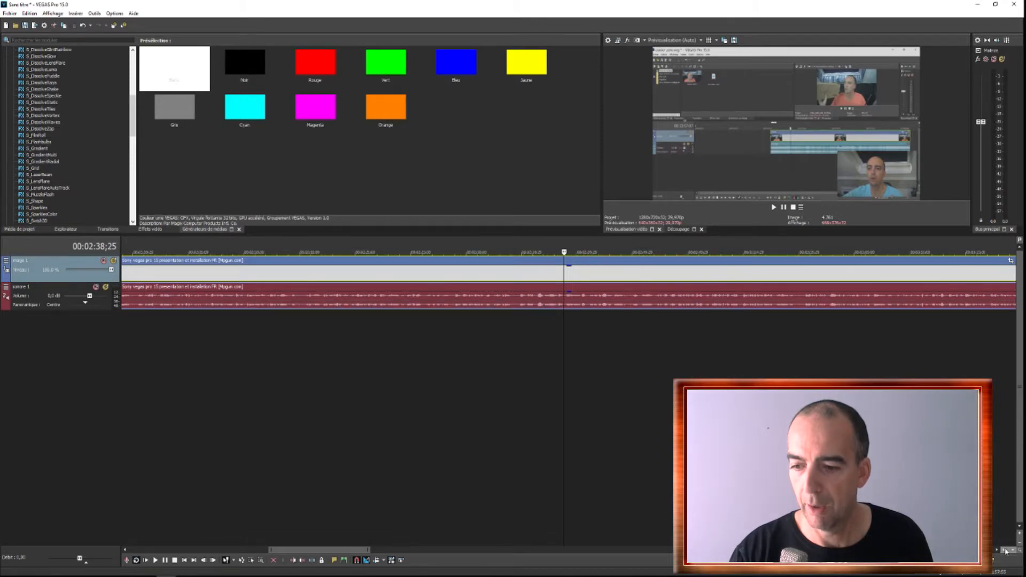
click(1004, 551)
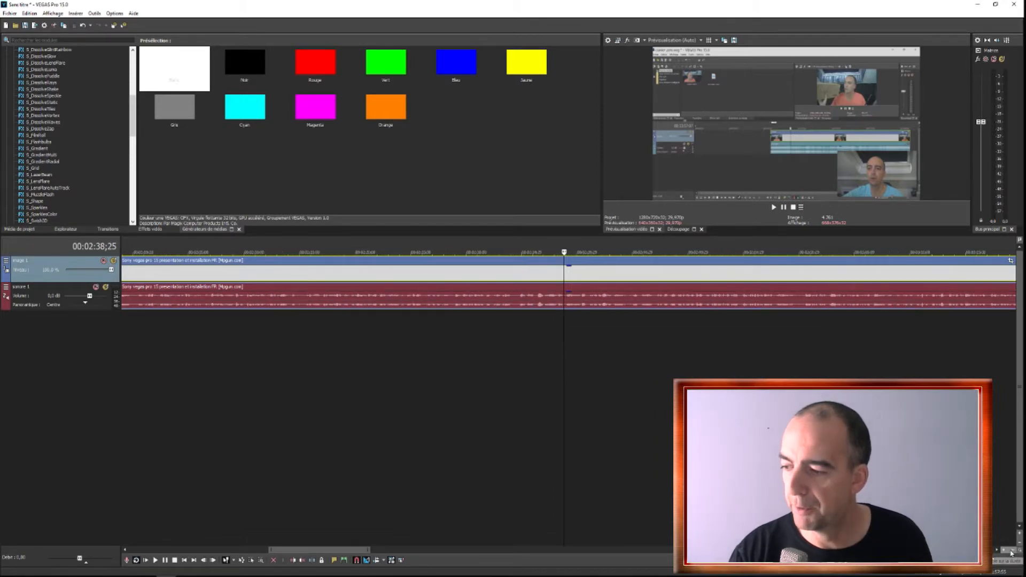
click(1004, 552)
scroll(495, 461, up, 5)
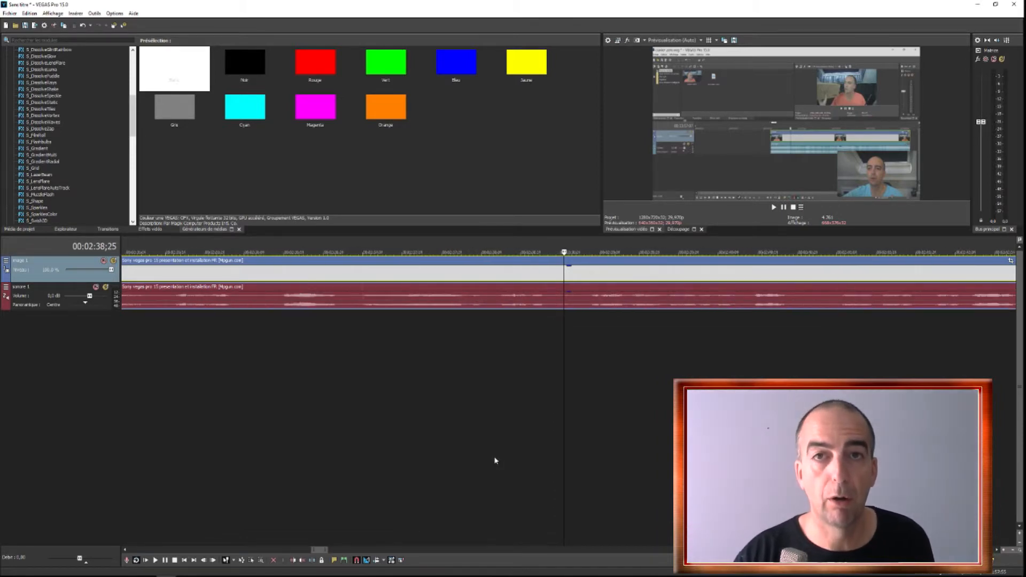
Place the cursor at 00:01:40;14 and insert a new empty video track above the existing ones
scroll(486, 483, down, 6)
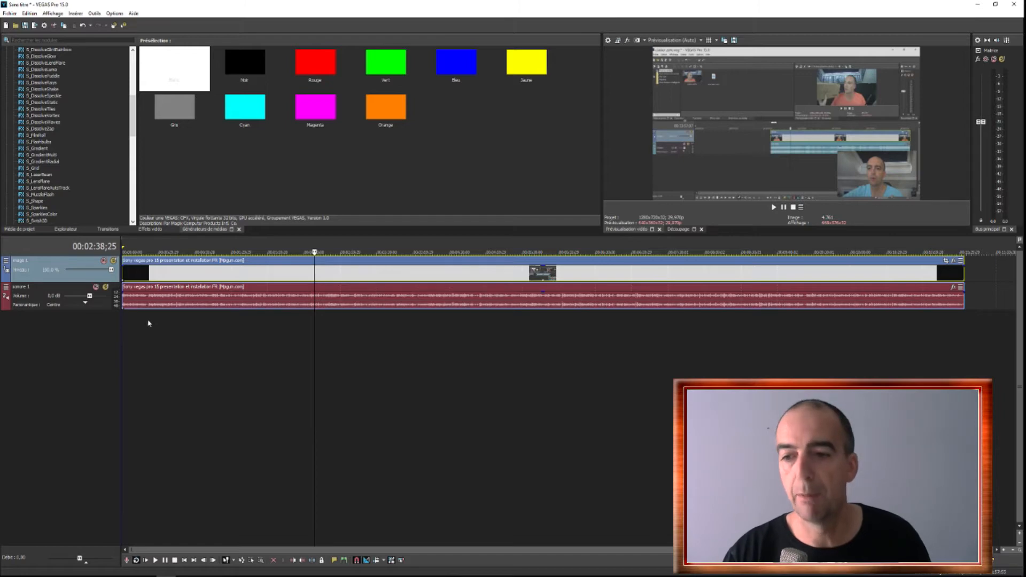
click(10, 13)
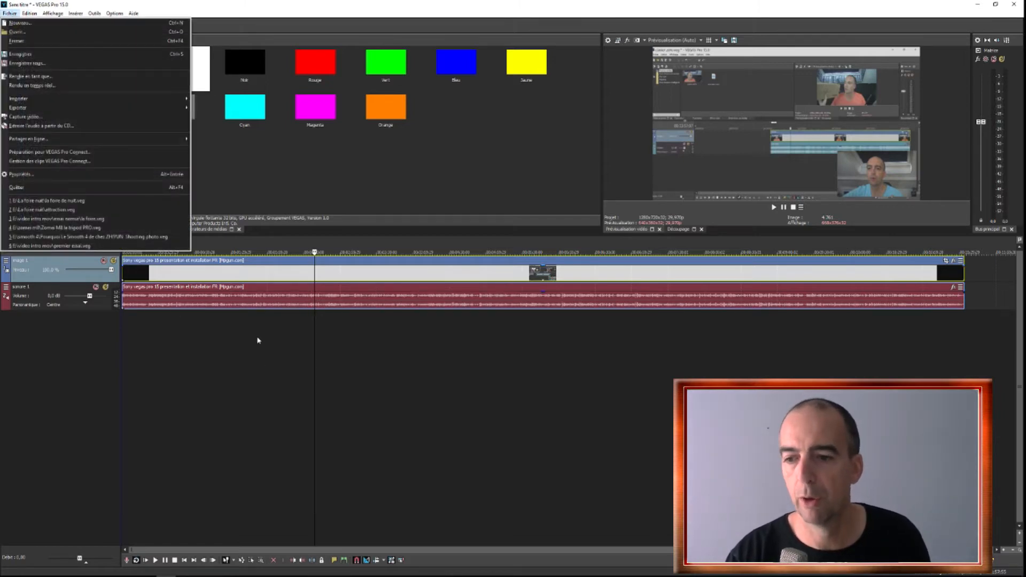
right_click(269, 343)
click(245, 346)
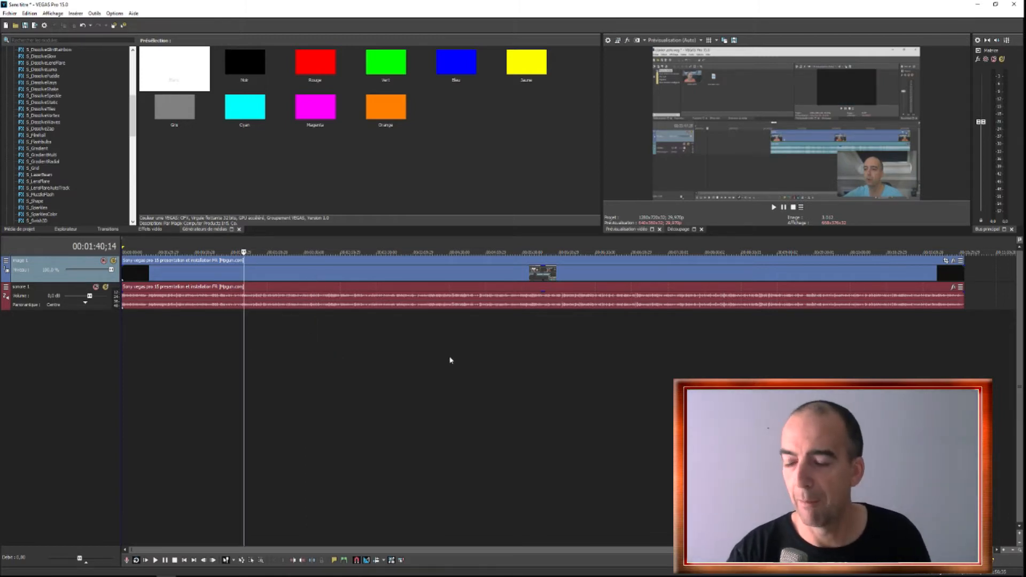
right_click(520, 398)
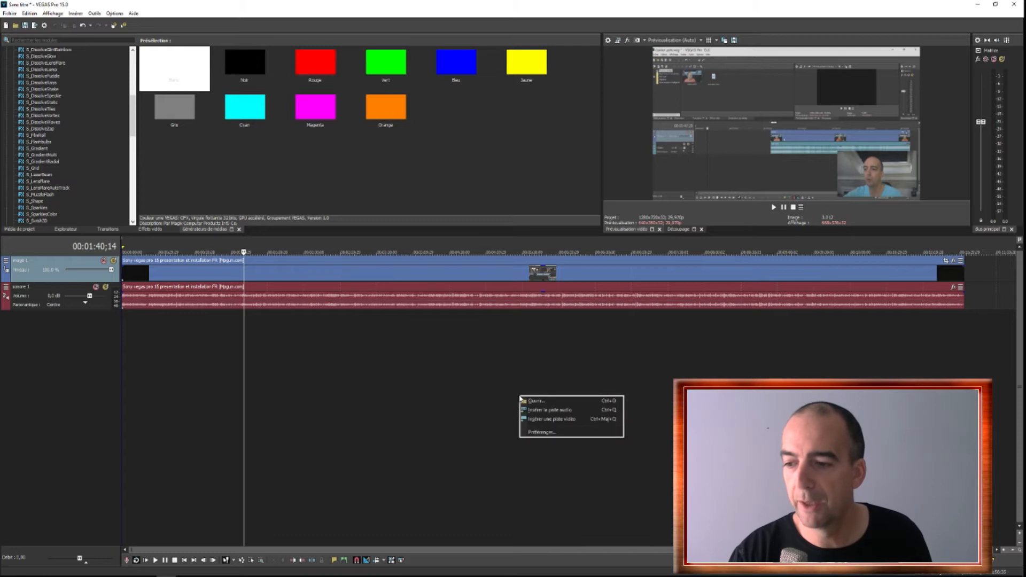
click(544, 420)
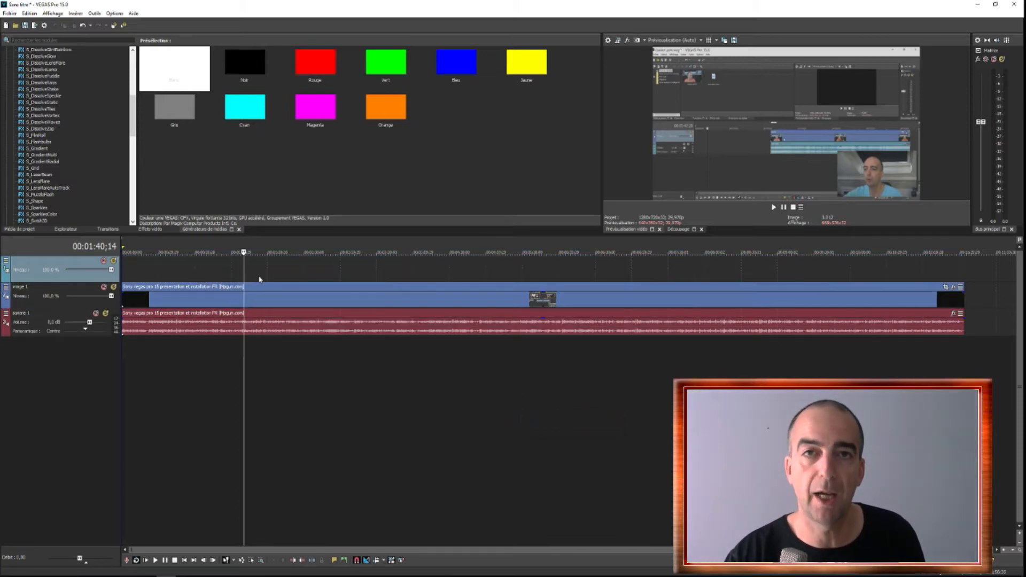
Open the clip "Tutoriel Sony Vegas Pro 14 Black-and-white" on the new video track at the cursor
click(14, 15)
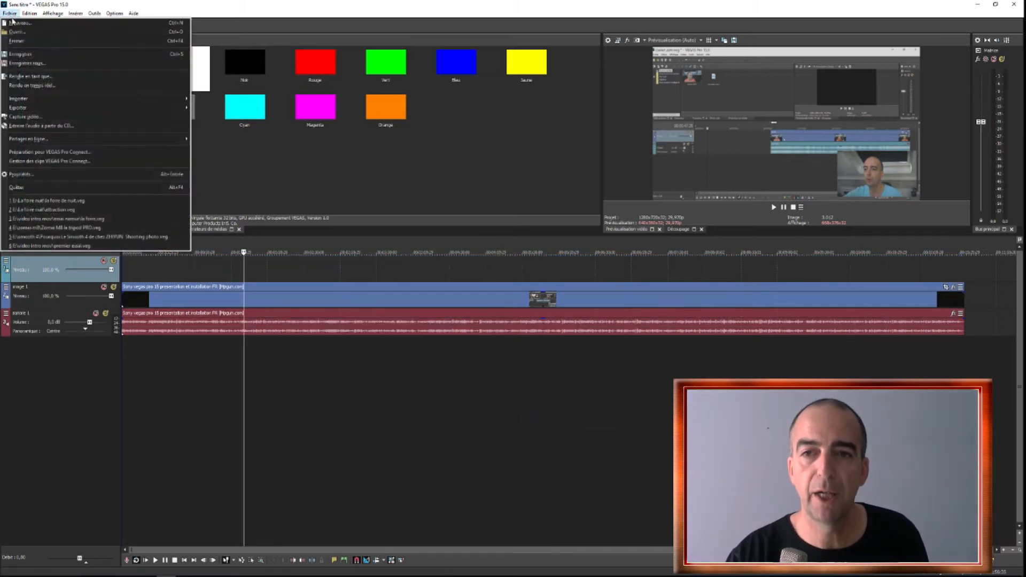
click(224, 122)
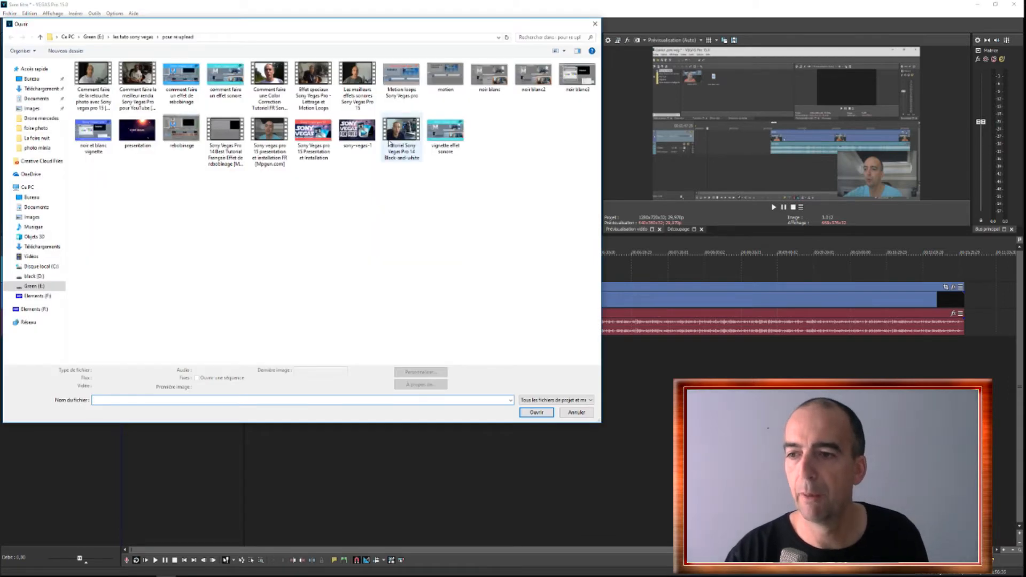
click(389, 143)
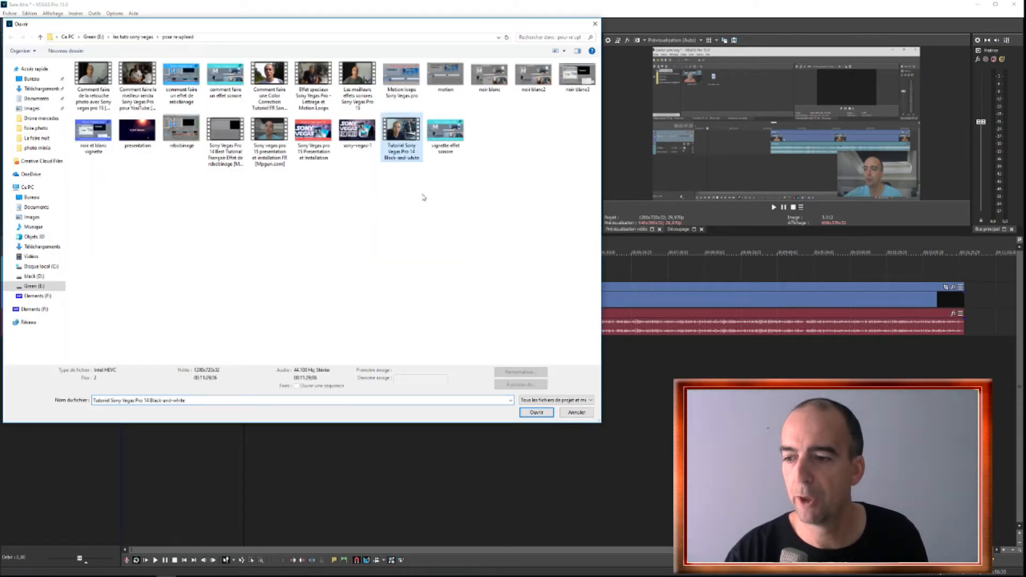
click(537, 413)
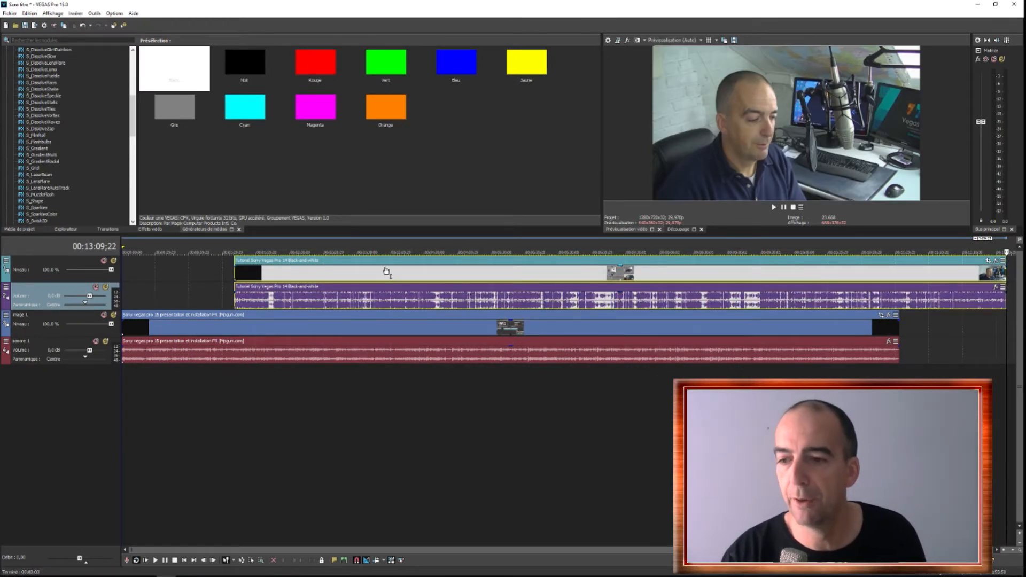
Name the new clip's video track "image 2" and its audio track "volume 2"
click(337, 275)
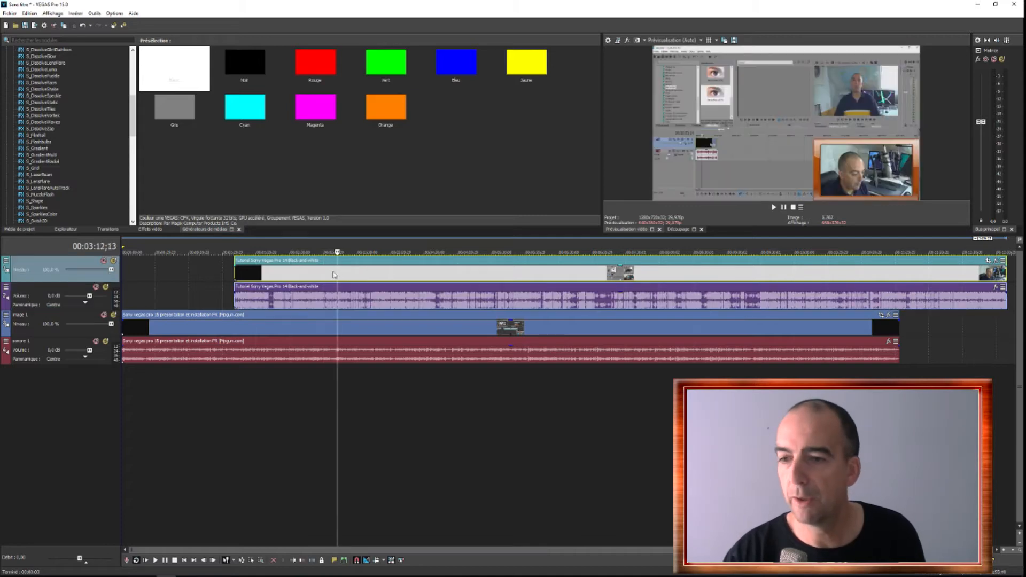
double_click(32, 260)
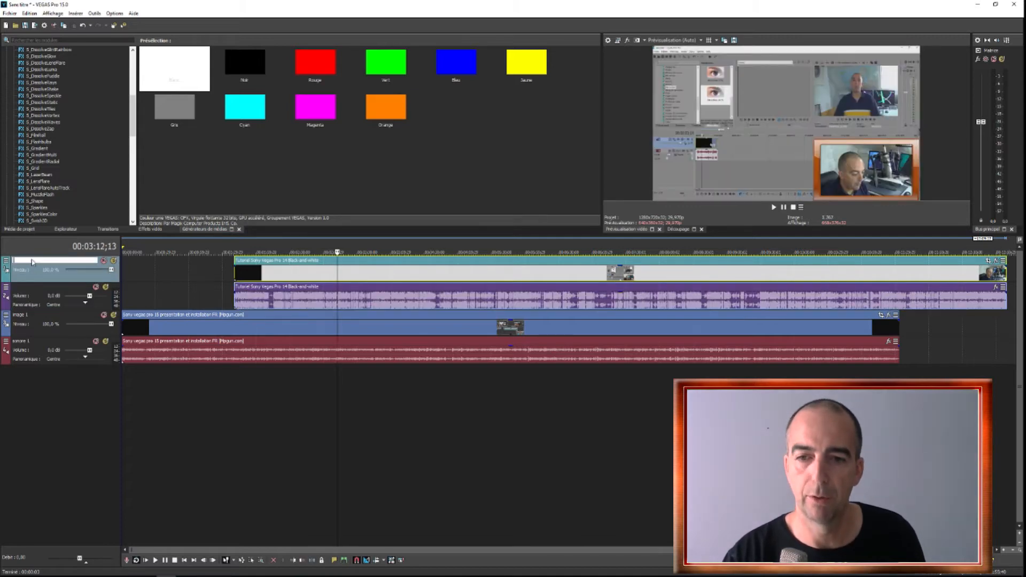
text(im)
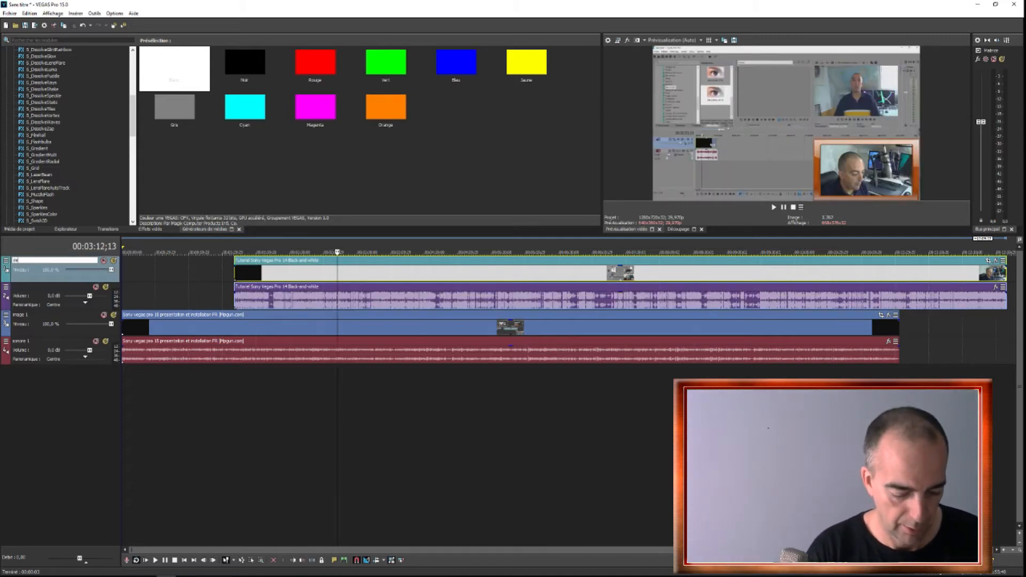
text(age 2)
key(Return)
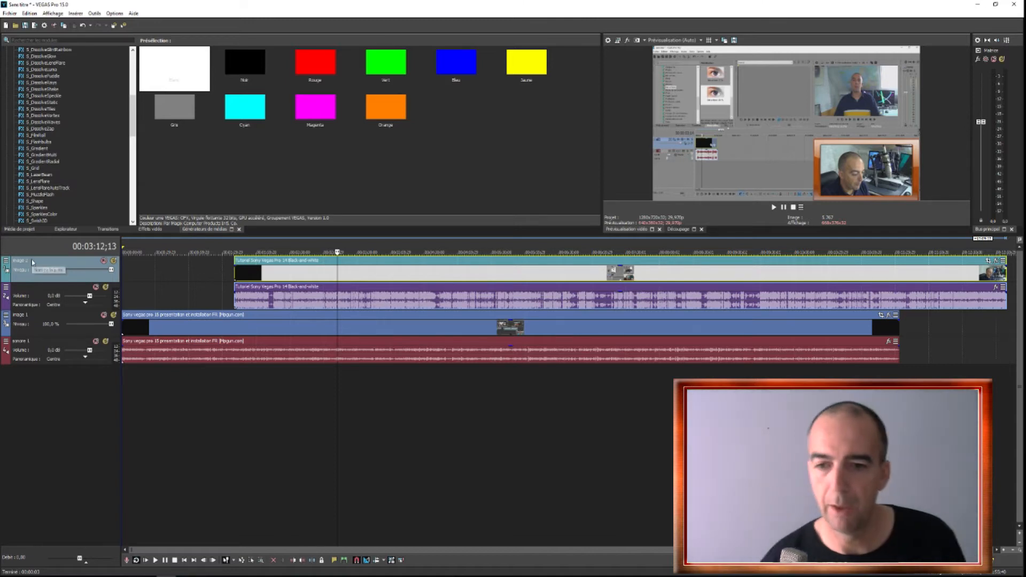
double_click(19, 288)
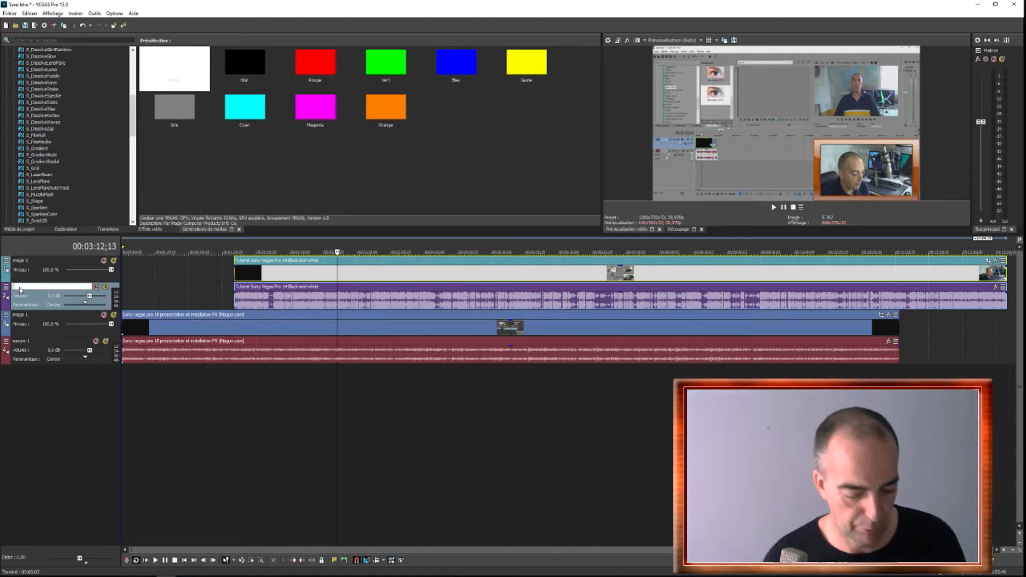
text(Sonore 2)
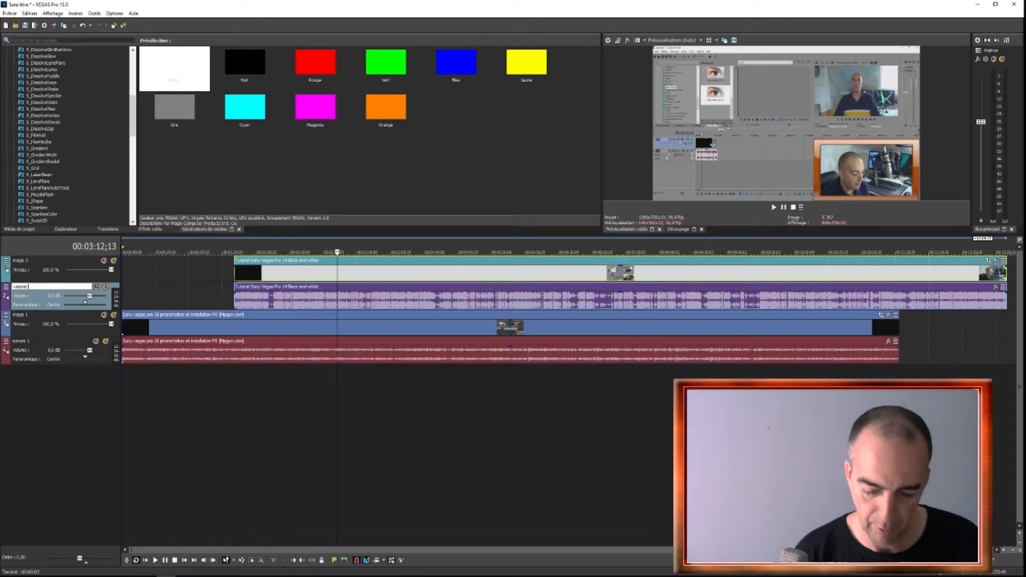
key(Return)
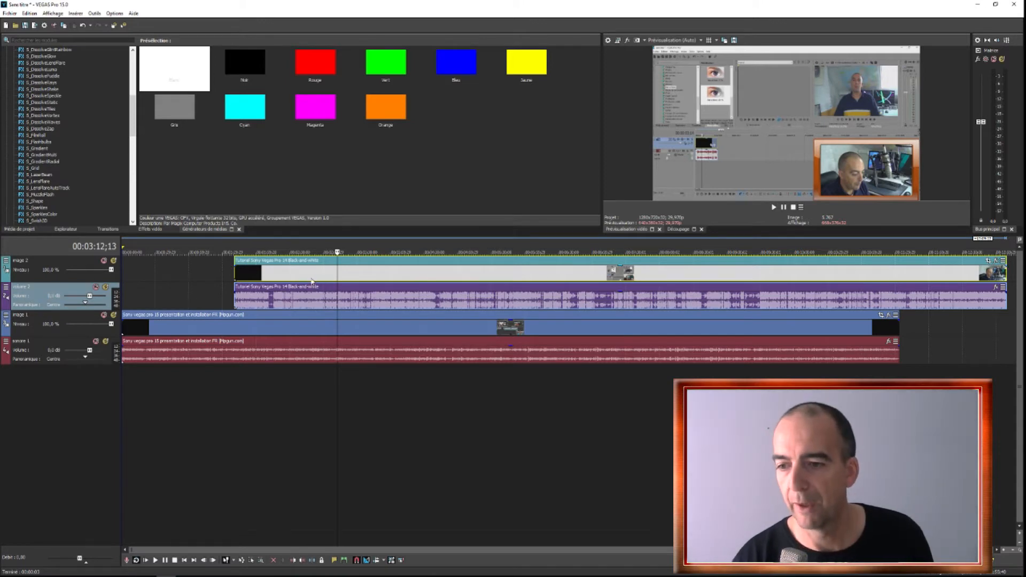
Disable resampling for the Black-and-white clip's video event and pan the volume 2 track towards the right channel
right_click(312, 280)
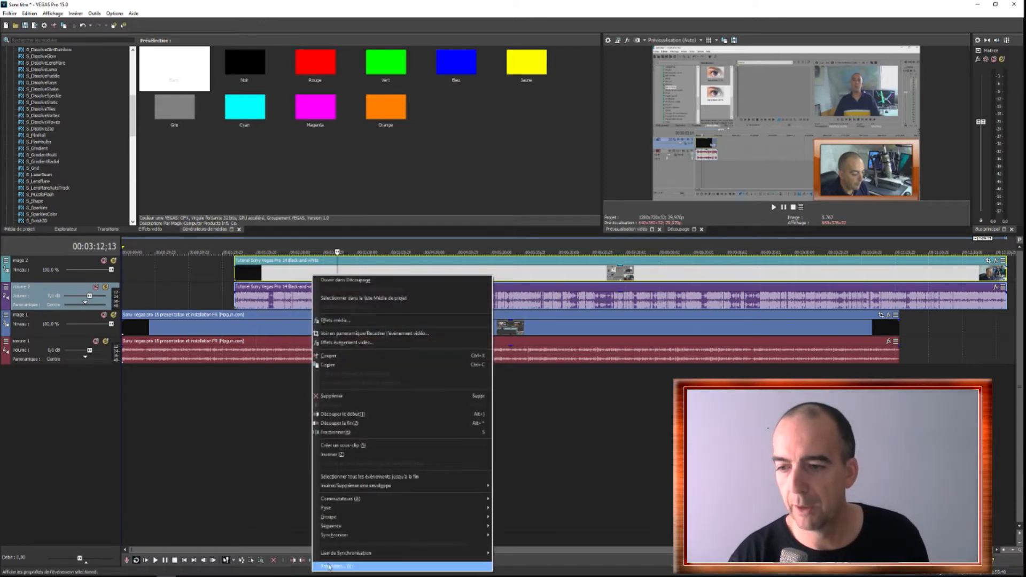
click(329, 566)
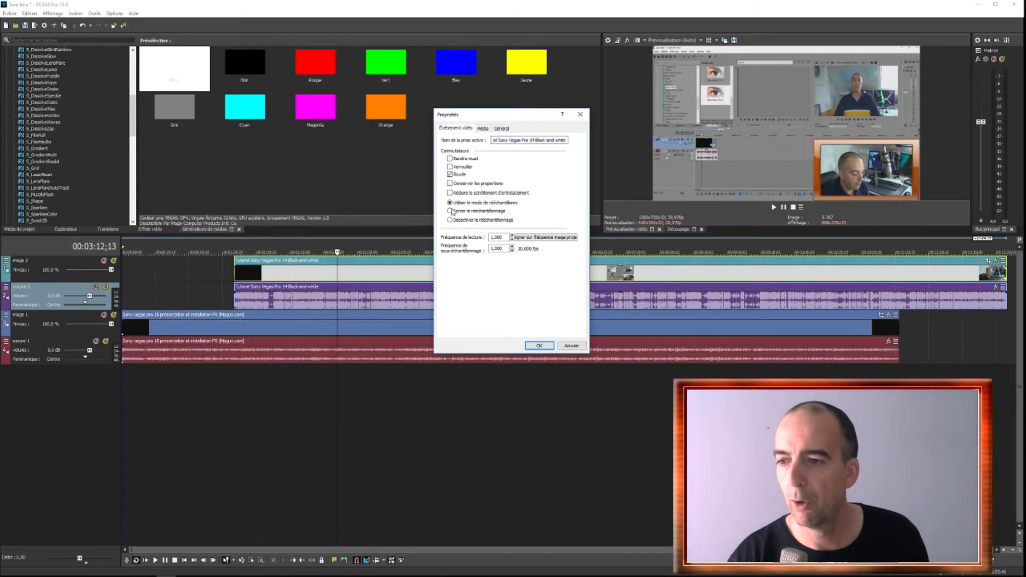
click(450, 220)
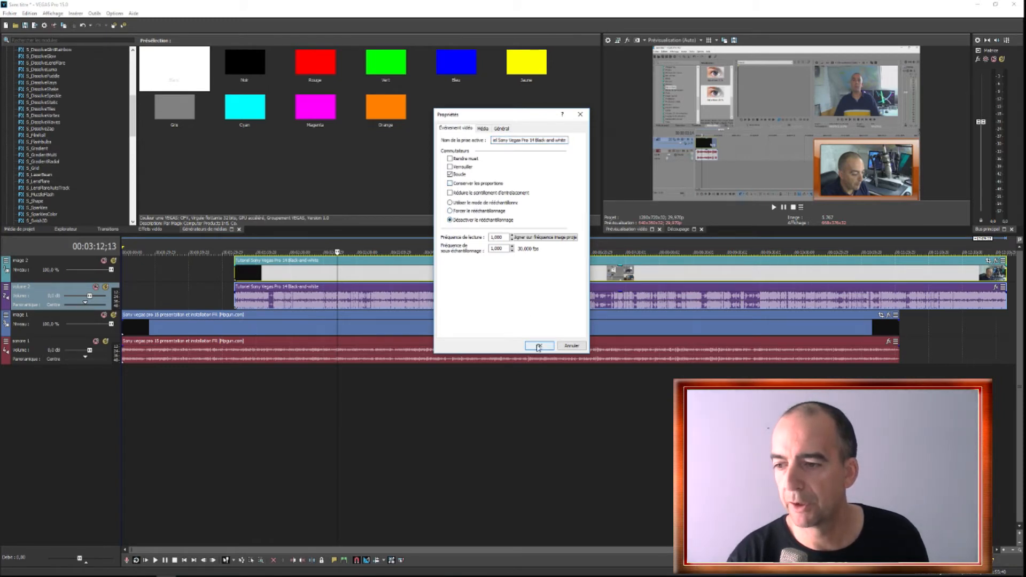
click(538, 346)
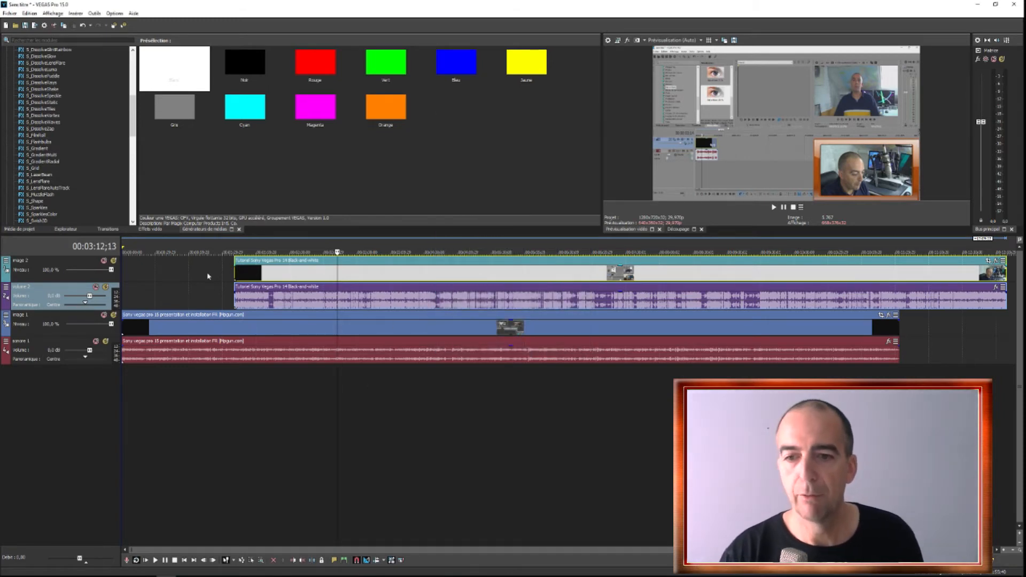
drag(85, 303, 101, 303)
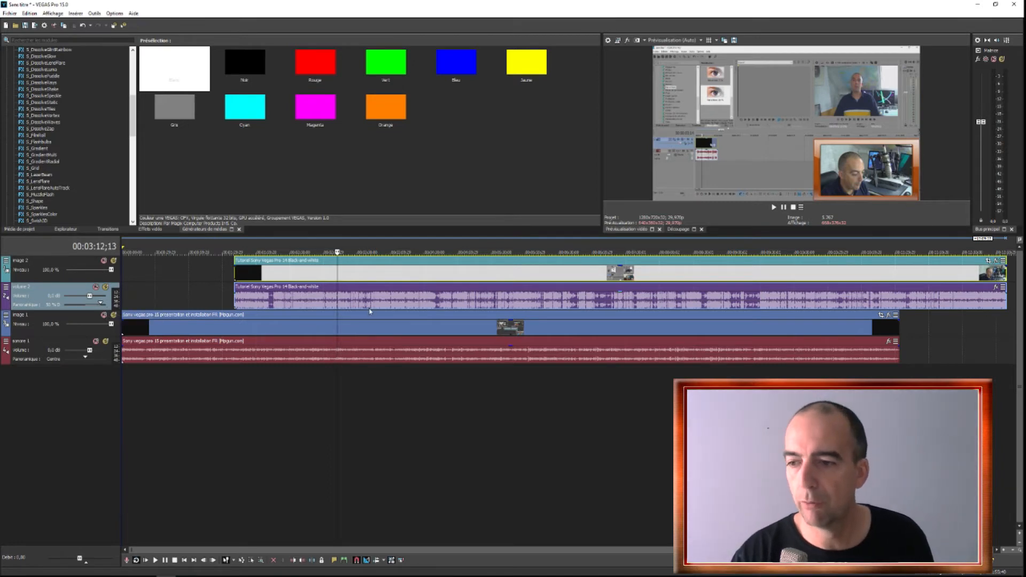
Reorder the tracks so that image 2 sits directly above sonore 1 and volume 2 directly below image 1
scroll(374, 312, up, 10)
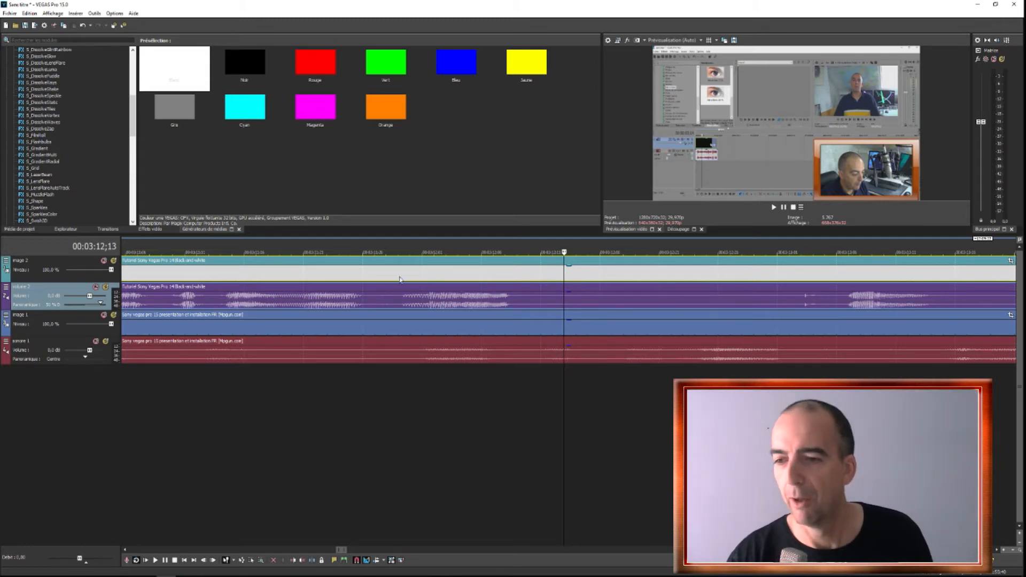
drag(34, 262, 36, 336)
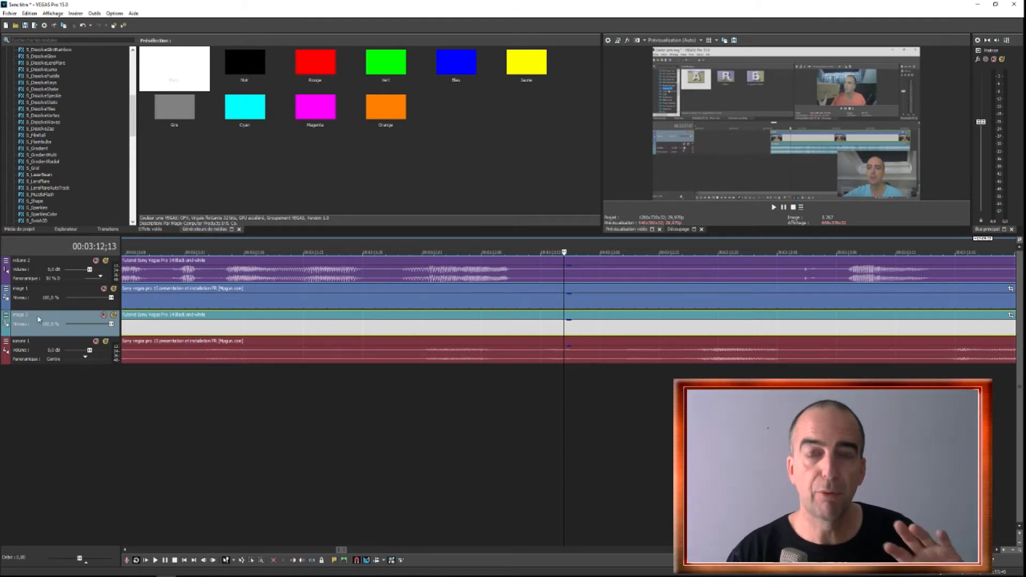
click(47, 262)
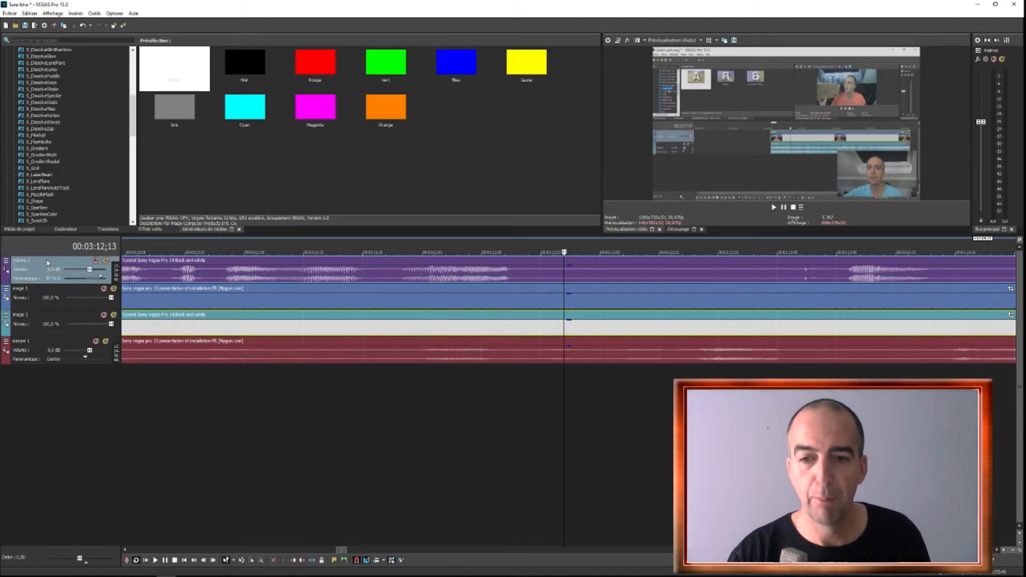
drag(59, 368, 86, 287)
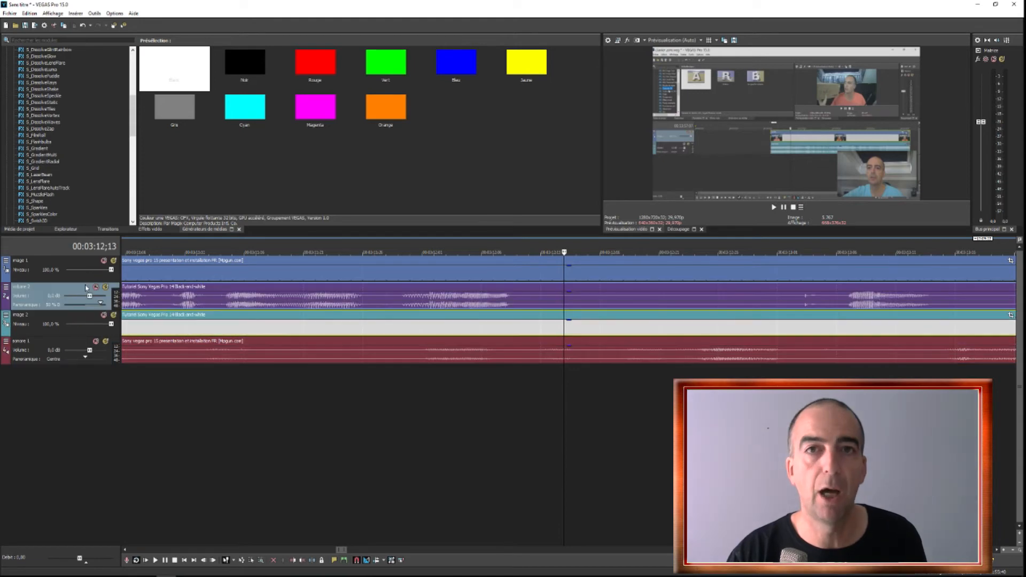
Move the image 1 track below all the other tracks, undoing the first attempt that places it under volume 2
scroll(366, 321, down, 6)
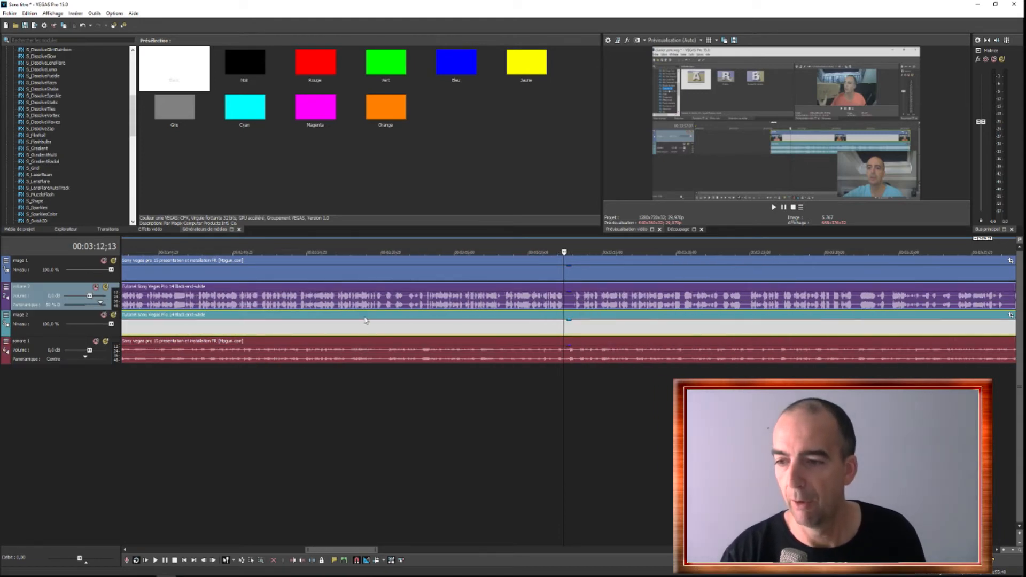
scroll(365, 321, down, 2)
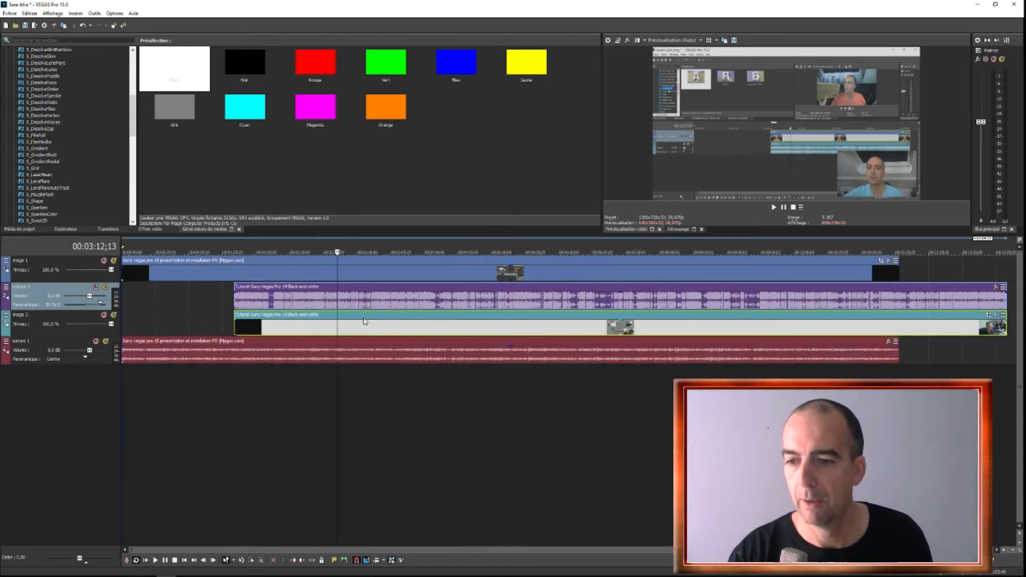
click(73, 278)
drag(72, 277, 69, 324)
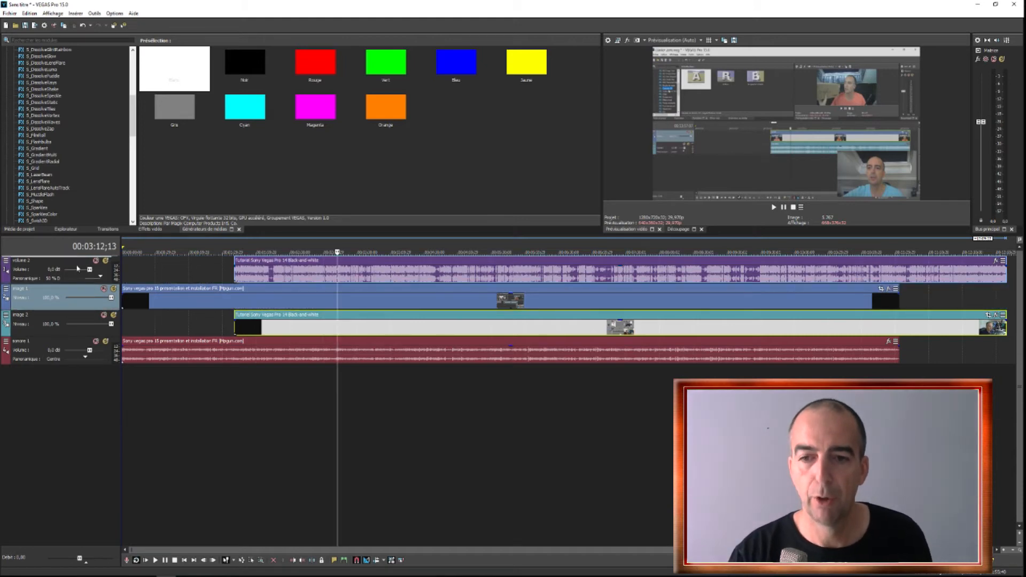
key(ctrl+z)
drag(75, 265, 77, 383)
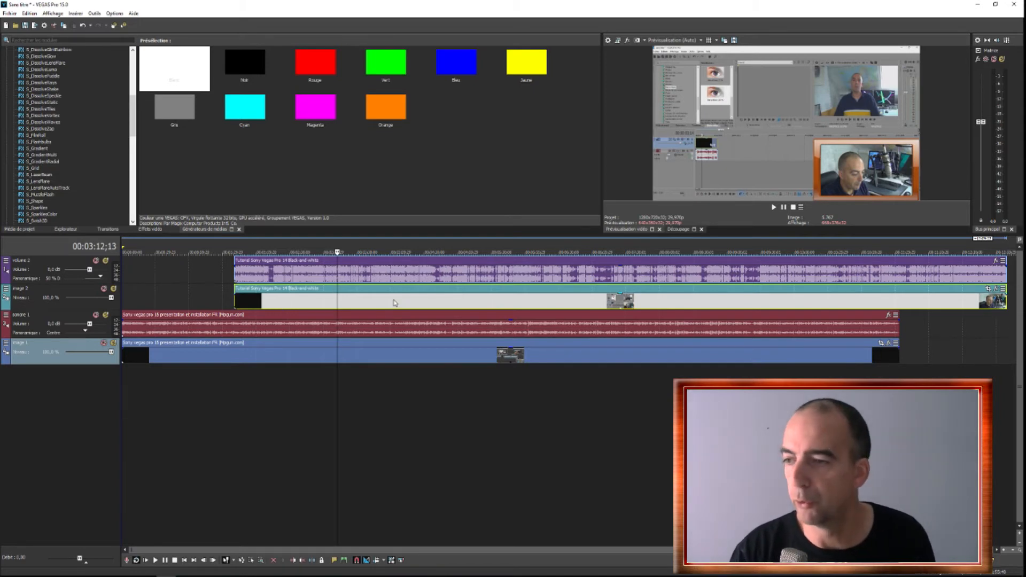
View the general preferences of the program and close them without changing anything
right_click(477, 403)
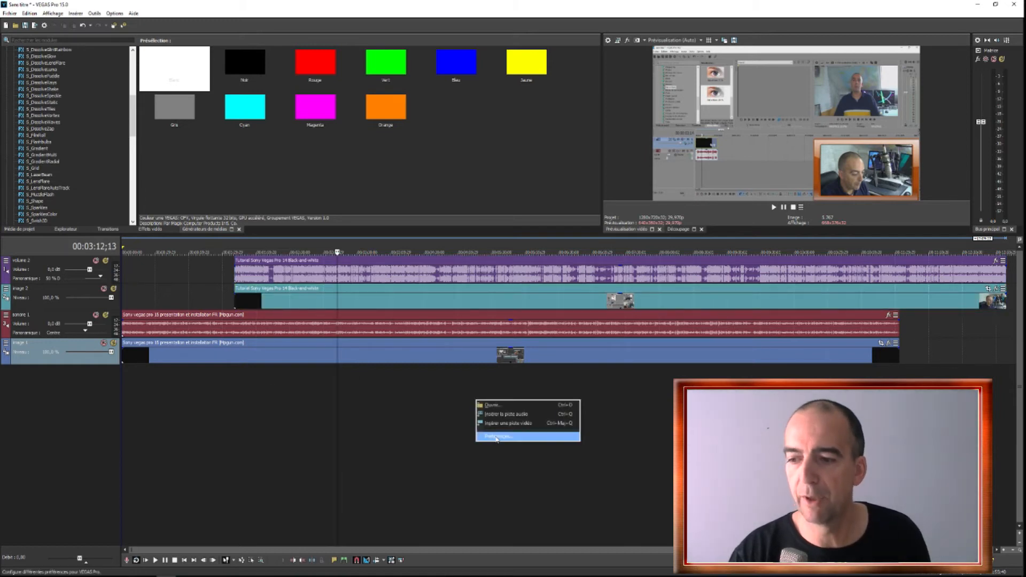
click(497, 436)
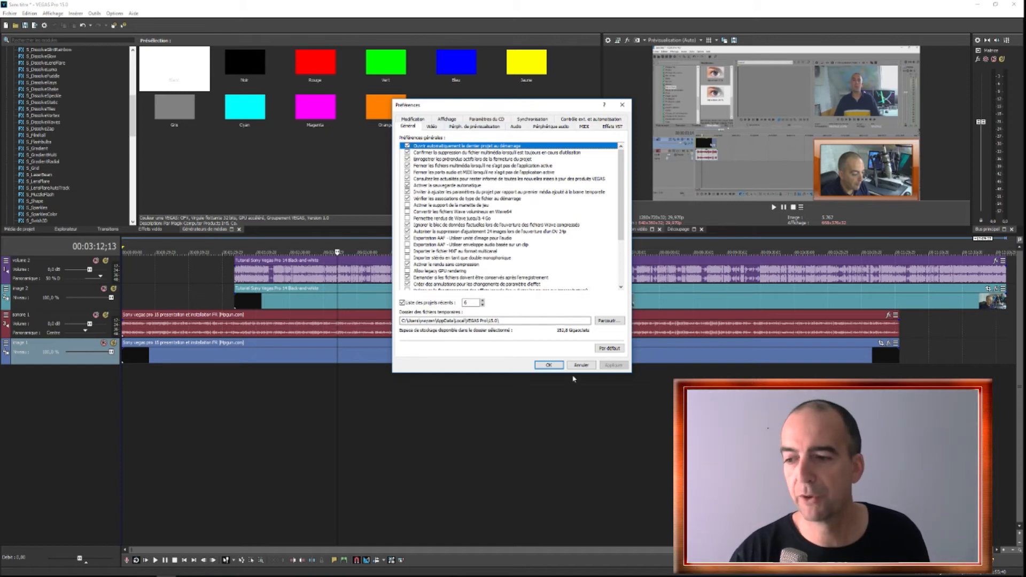
click(581, 365)
Select the audio event on the sonore 1 track and place the cursor at 00:01:12;14
click(429, 425)
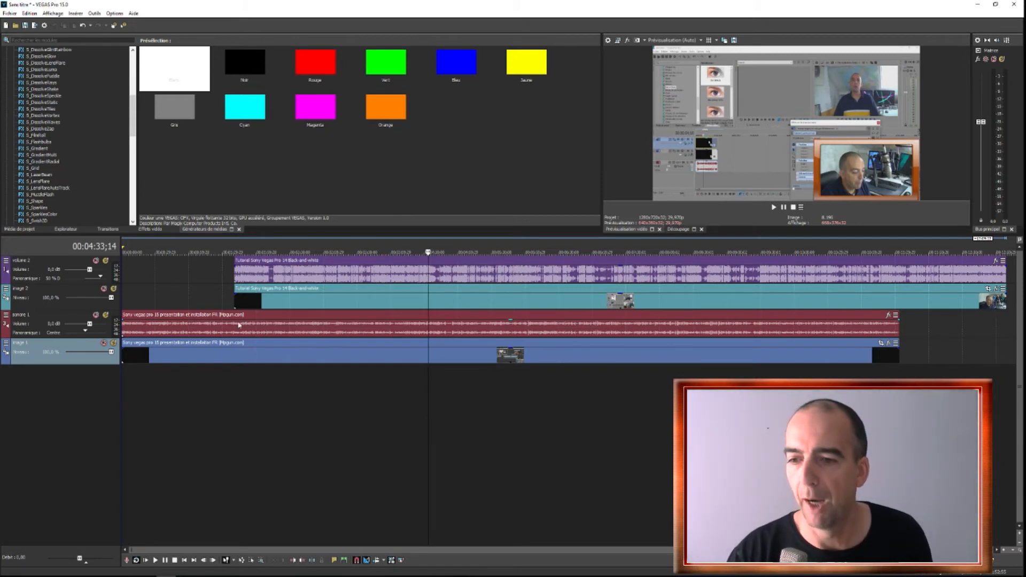
click(198, 322)
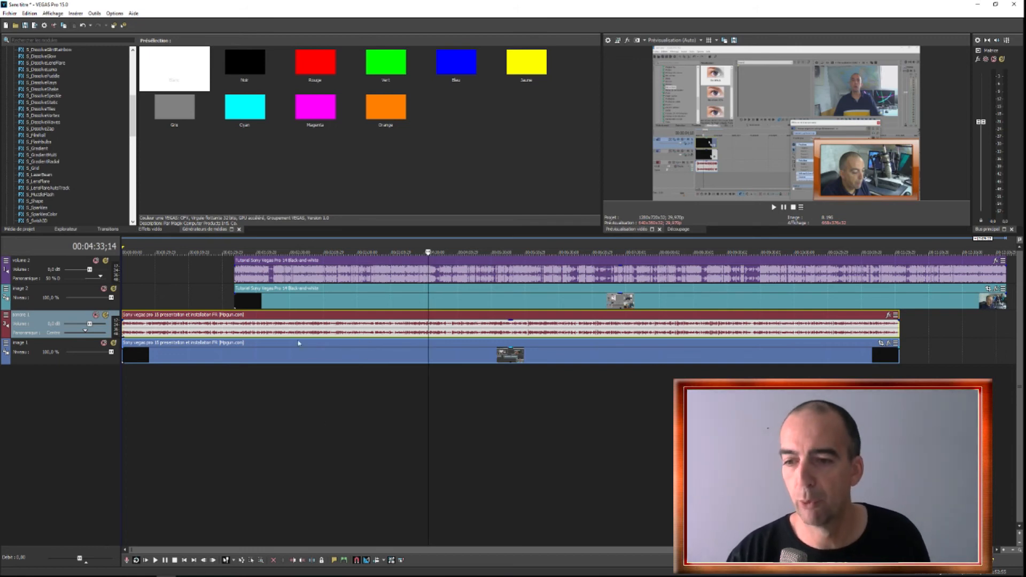
click(204, 329)
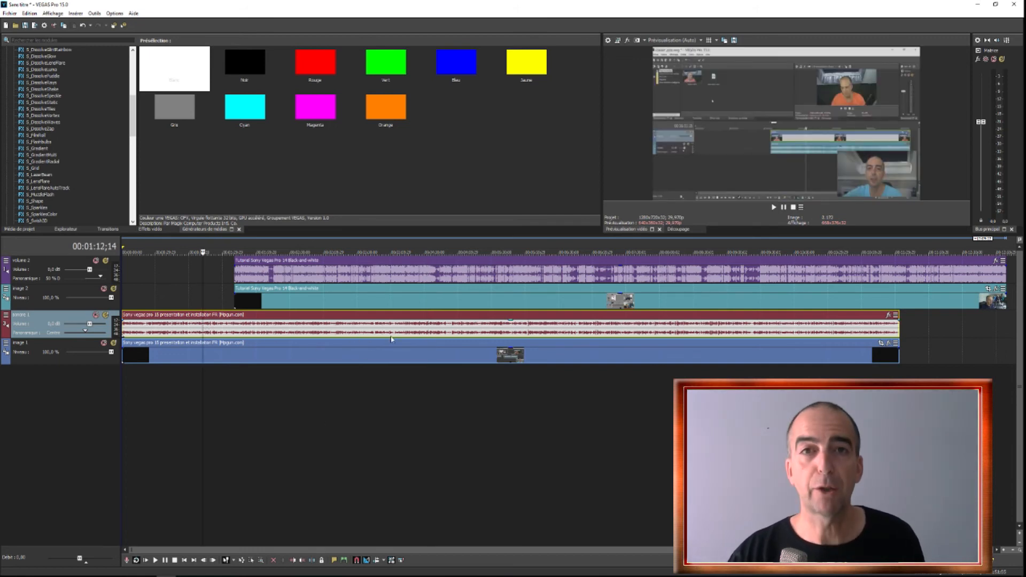